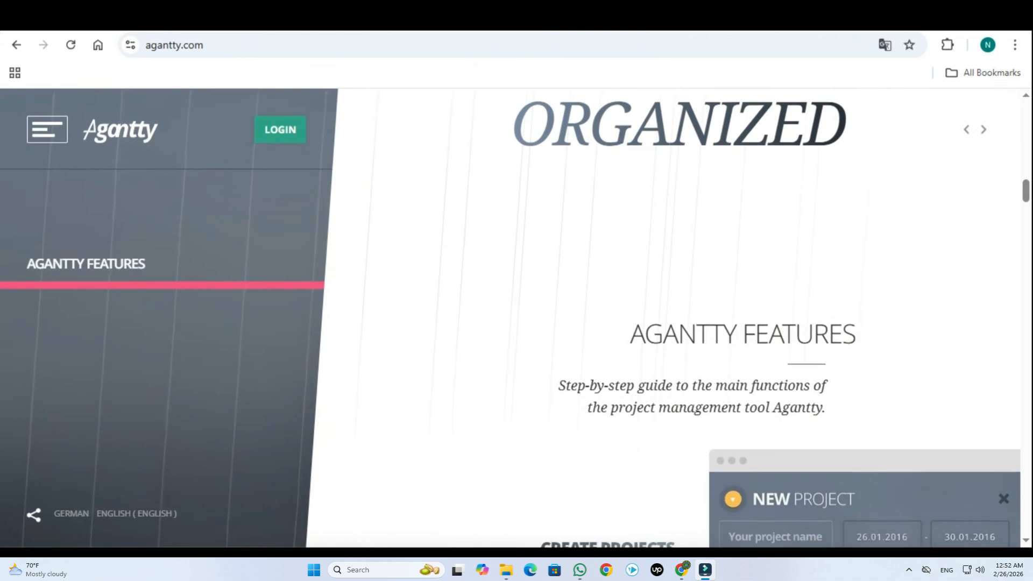
# - Examine the Agantty website's walkthrough of creating projects, tasks and teams, down to its features overview
pyautogui.scroll(-2, 678, 317)
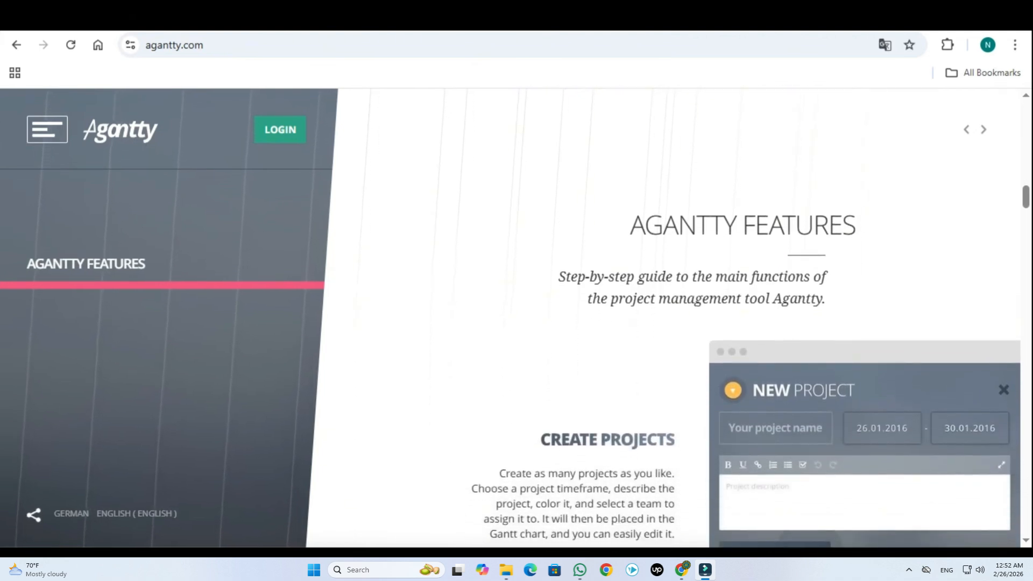
pyautogui.scroll(-2, 678, 317)
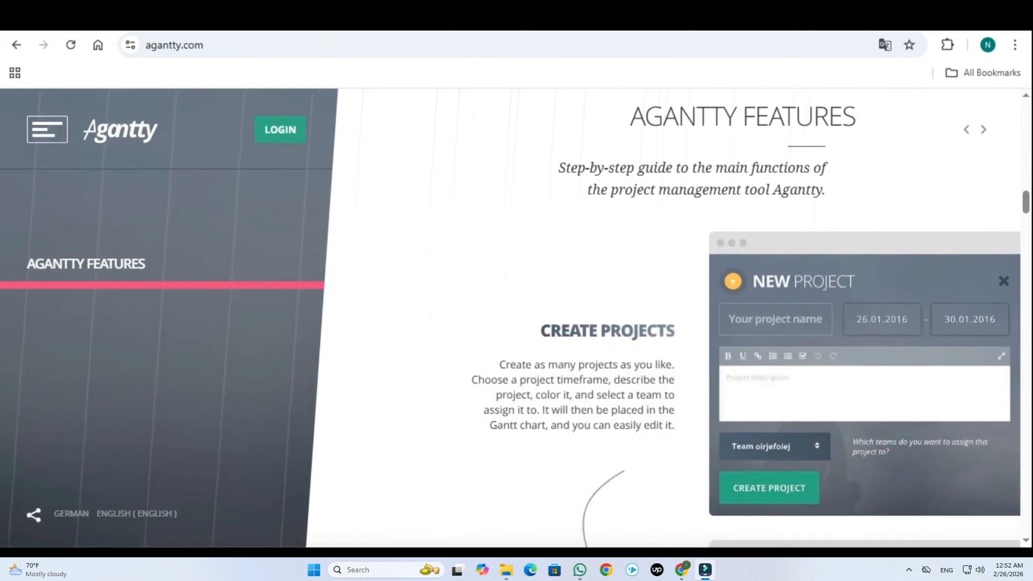
pyautogui.scroll(-2, 678, 318)
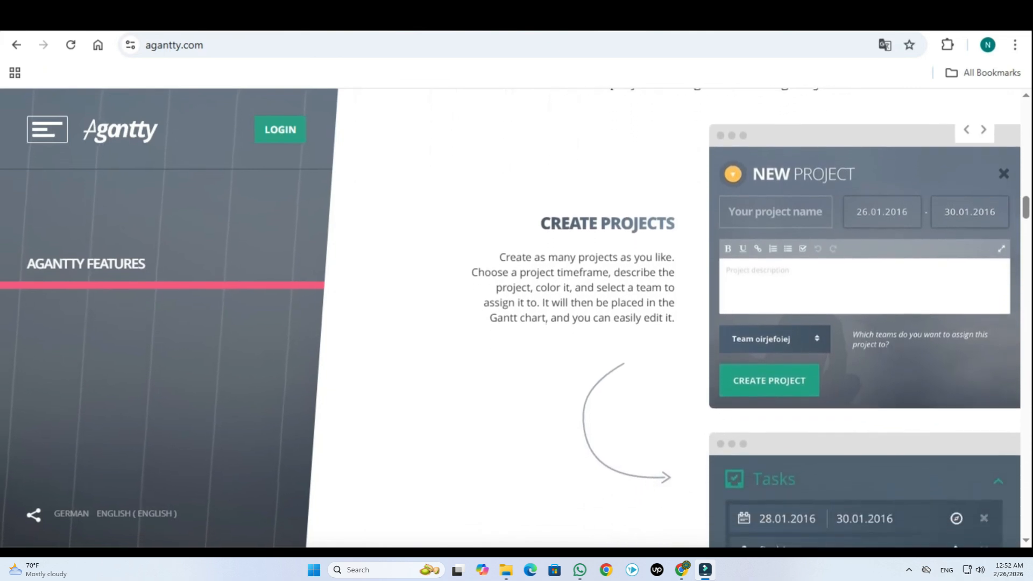
pyautogui.scroll(-2, 678, 318)
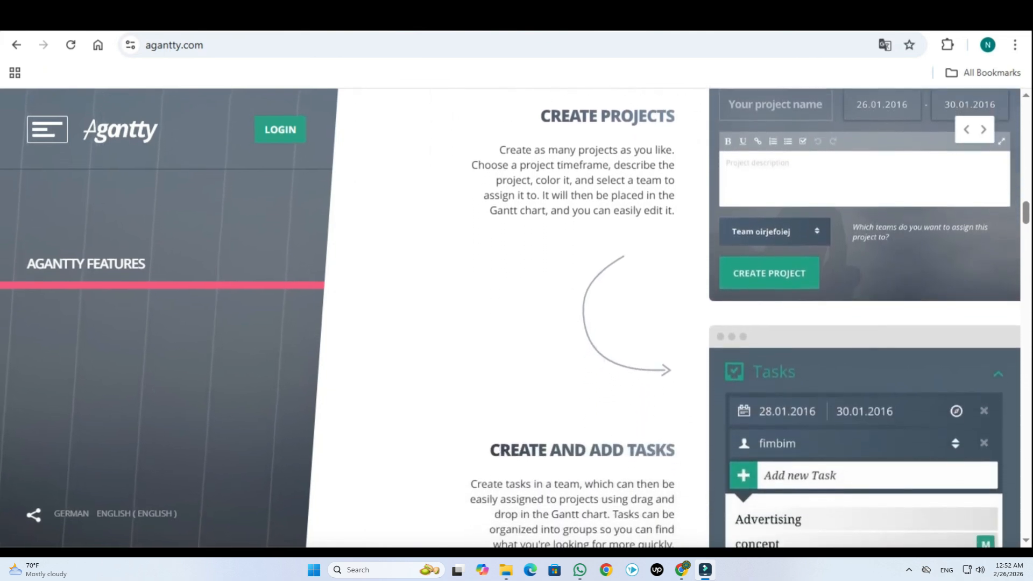
pyautogui.scroll(-2, 678, 317)
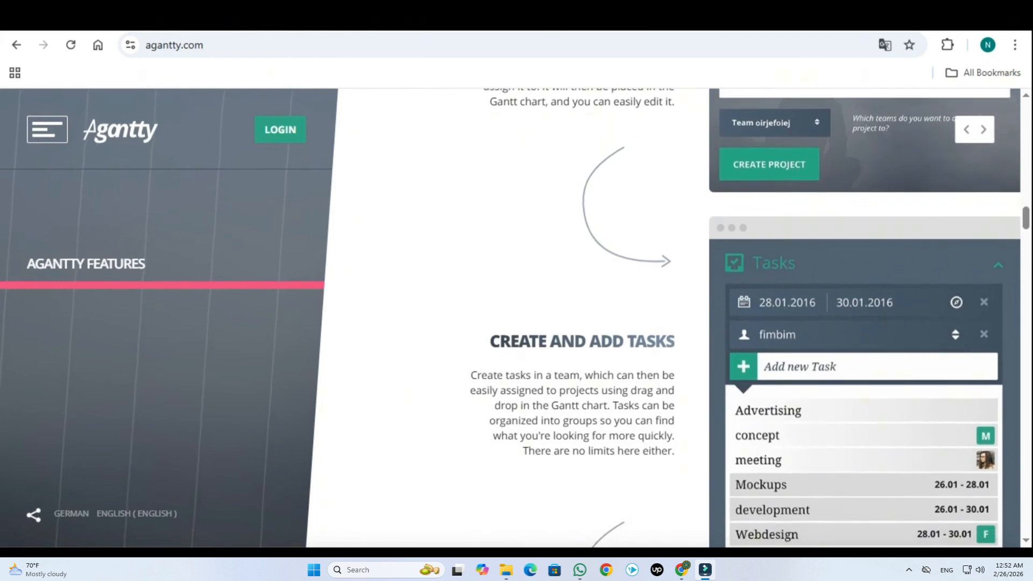
pyautogui.scroll(-2, 678, 317)
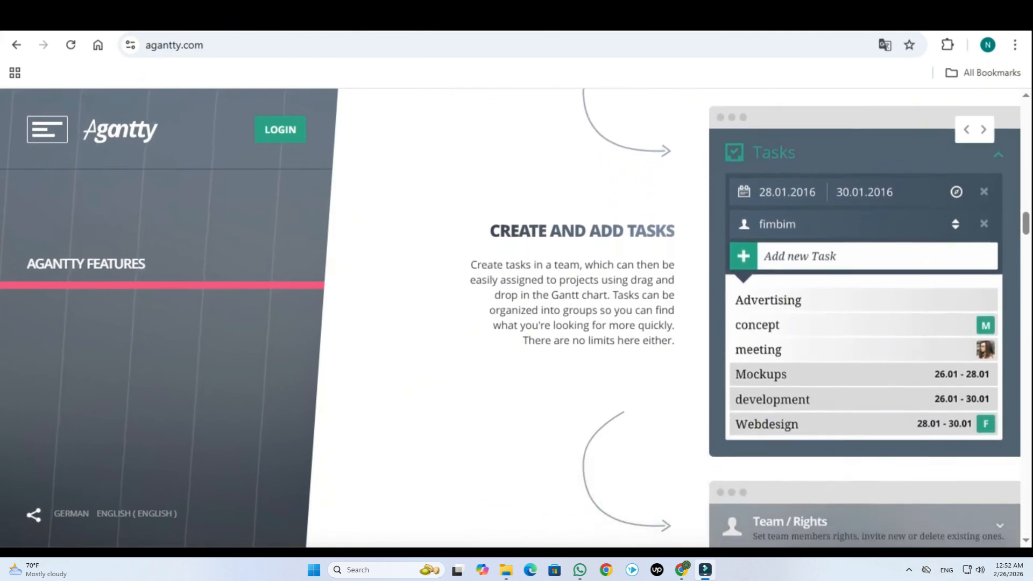
pyautogui.scroll(-2, 678, 317)
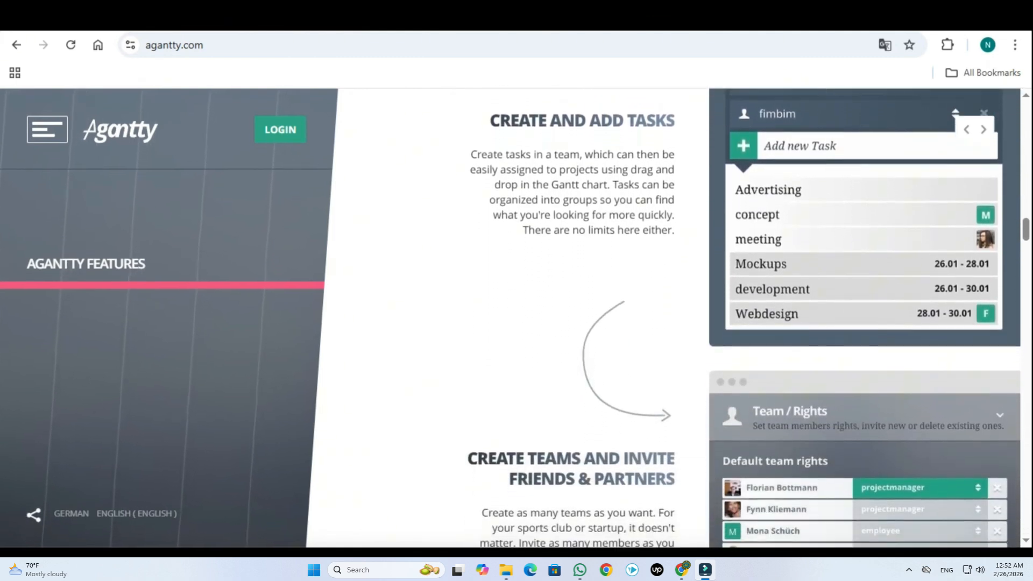
pyautogui.scroll(-2, 678, 318)
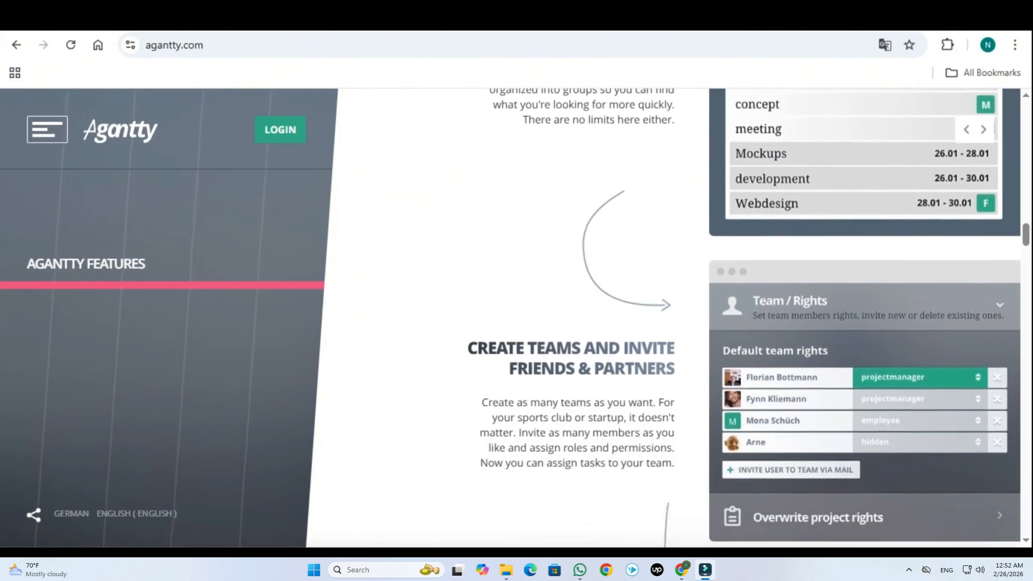
pyautogui.scroll(-2, 678, 317)
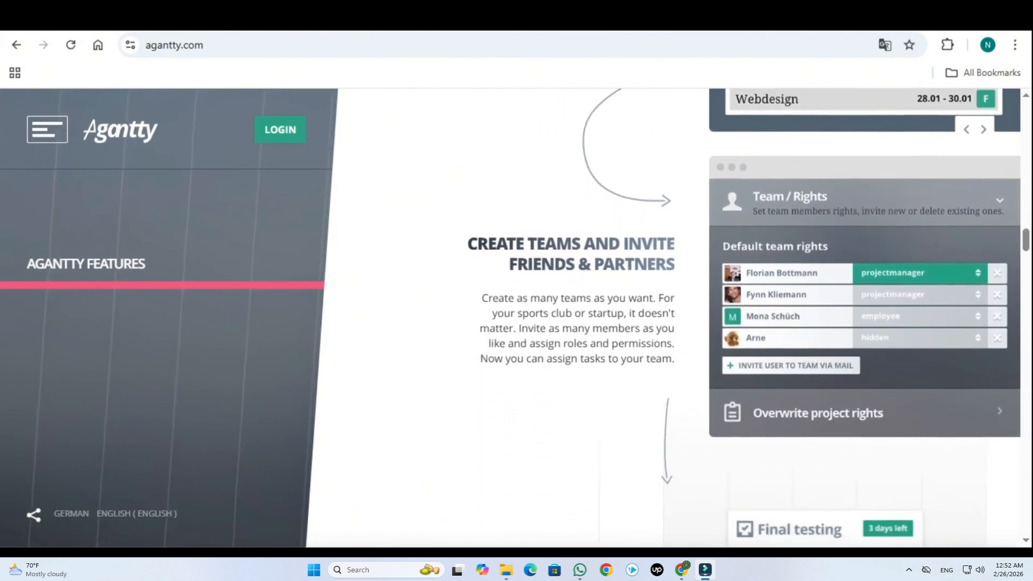
pyautogui.scroll(-2, 678, 318)
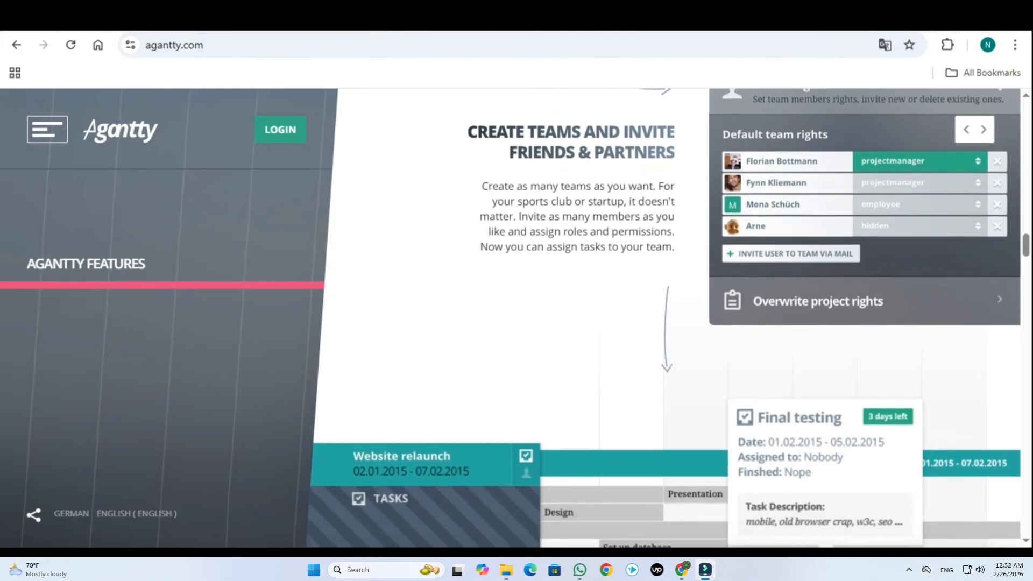
pyautogui.scroll(-2, 678, 318)
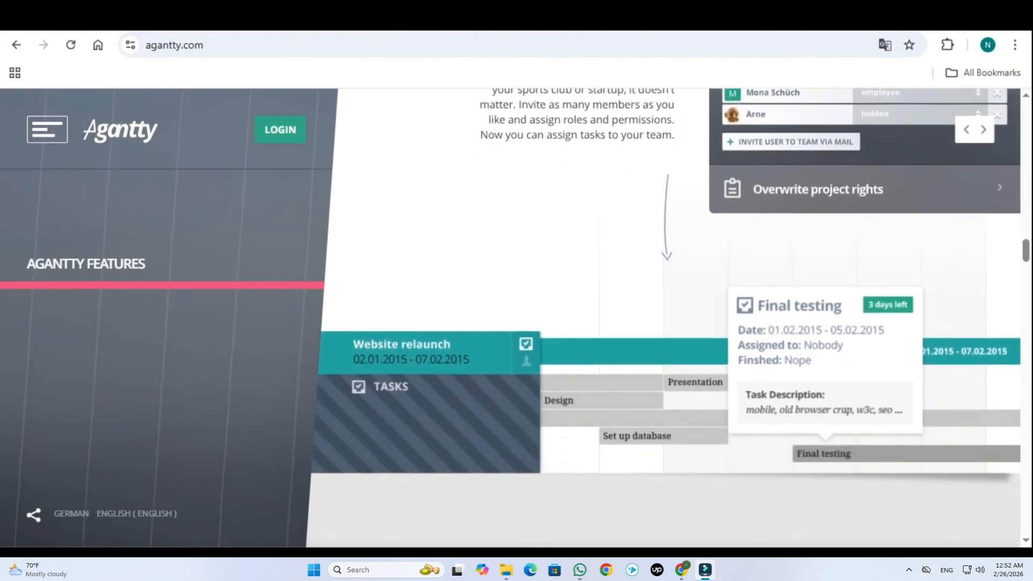
pyautogui.scroll(-2, 678, 318)
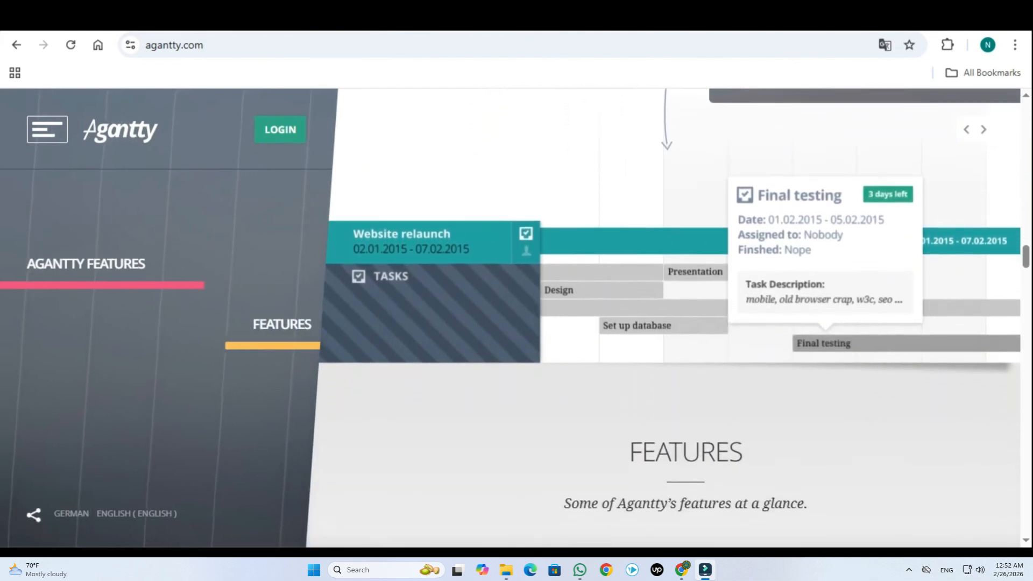
pyautogui.scroll(-2, 678, 317)
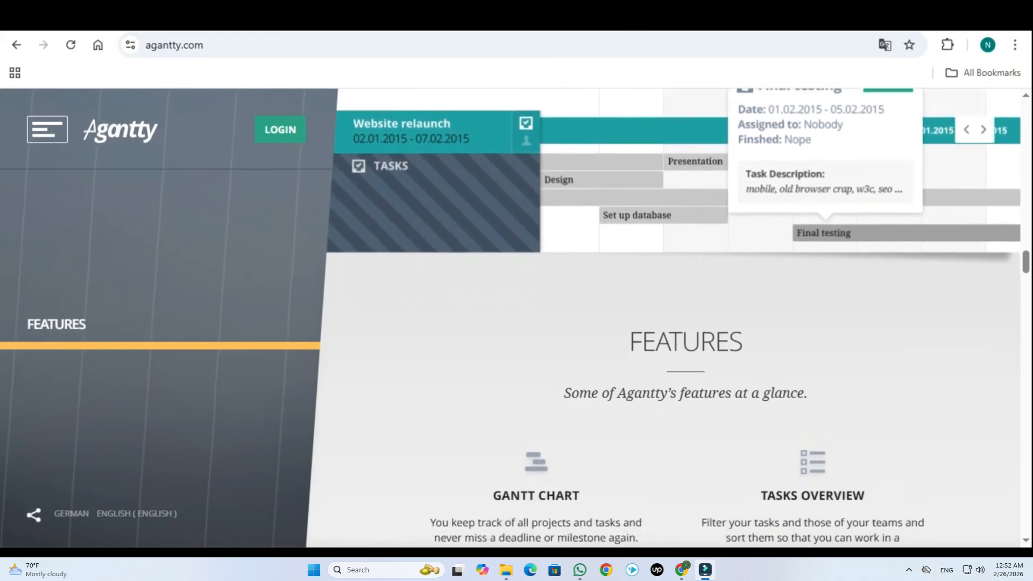
pyautogui.scroll(-2, 678, 317)
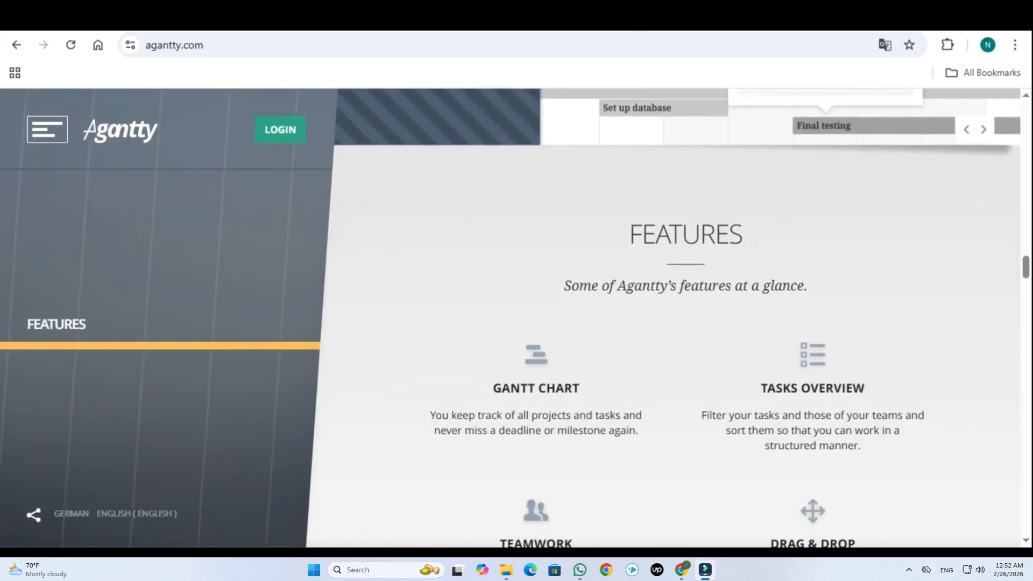
pyautogui.scroll(-1, 678, 318)
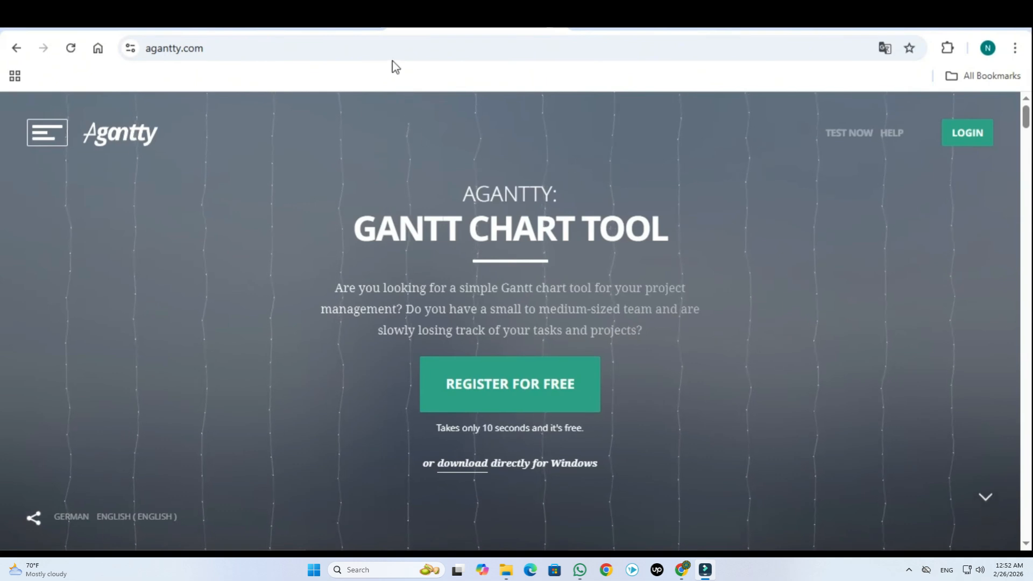
# - Open the free account registration page and review its sign-up form
pyautogui.click(397, 48)
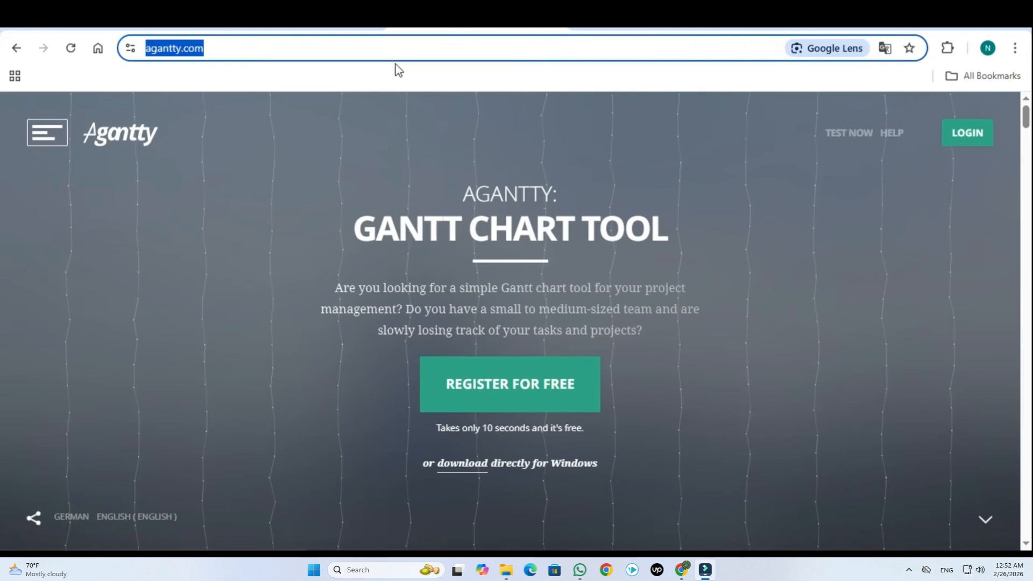
pyautogui.click(389, 134)
pyautogui.click(569, 407)
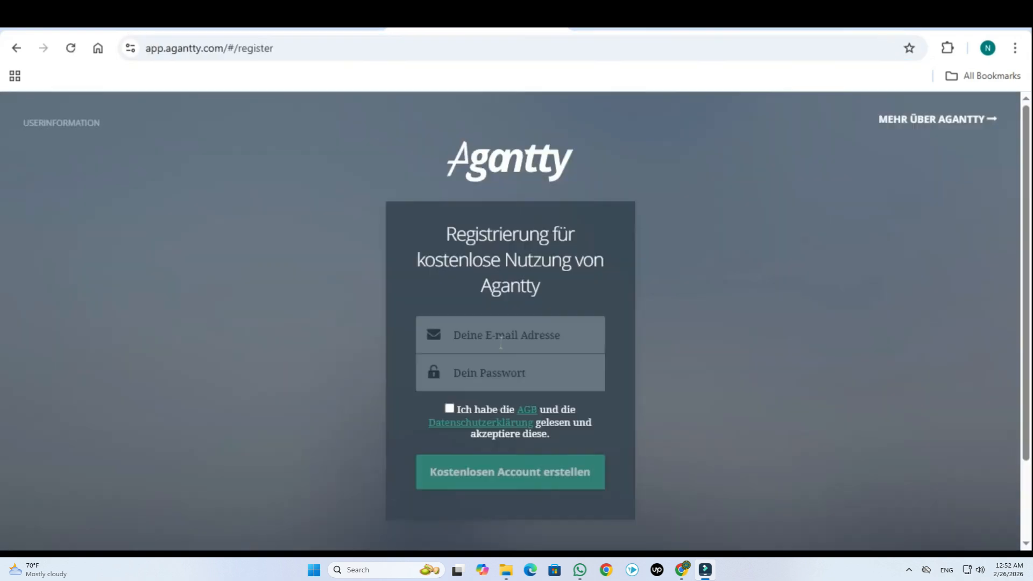
pyautogui.click(501, 343)
pyautogui.click(755, 263)
pyautogui.scroll(-2, 1028, 194)
pyautogui.scroll(2, 1022, 210)
pyautogui.scroll(1, 1017, 205)
pyautogui.scroll(-1, 1012, 202)
pyautogui.scroll(1, 1010, 199)
pyautogui.scroll(-1, 1011, 197)
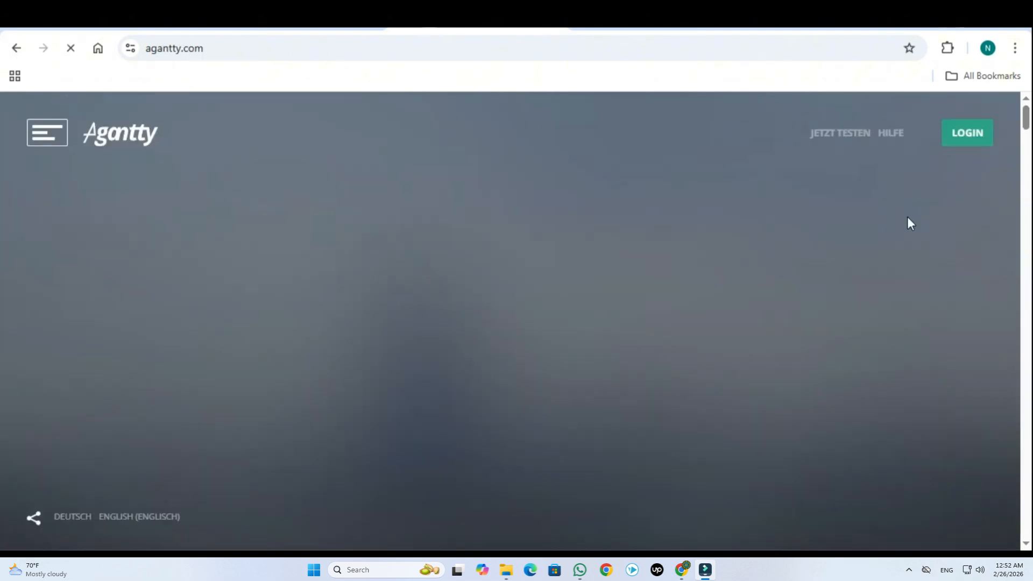
# - Go through the website's login to the Gantt chart workspace and show the project list beside the chart
pyautogui.click(988, 143)
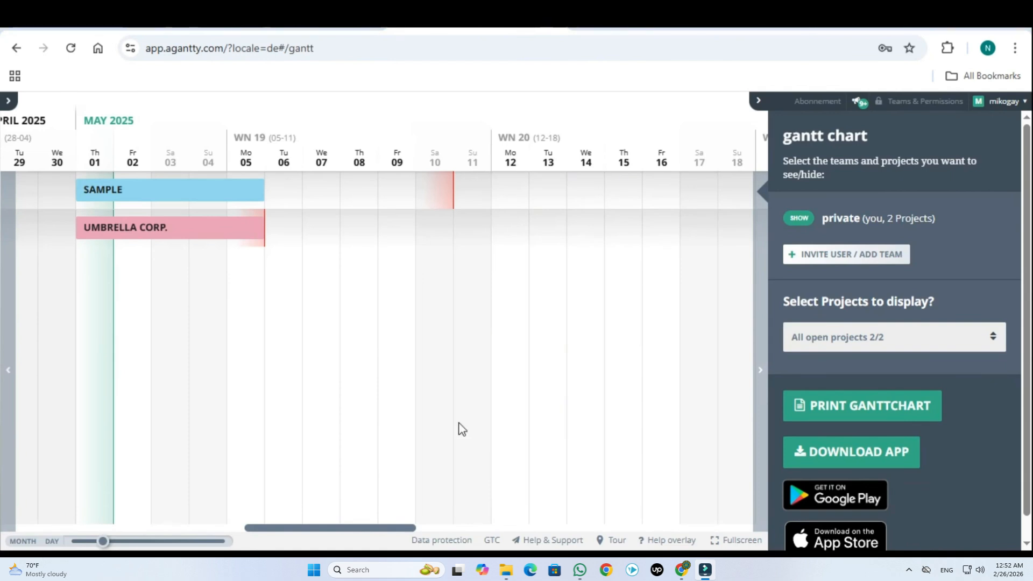
pyautogui.moveTo(366, 533)
pyautogui.mouseDown()
pyautogui.moveTo(489, 534)
pyautogui.moveTo(226, 530)
pyautogui.moveTo(381, 532)
pyautogui.mouseUp()
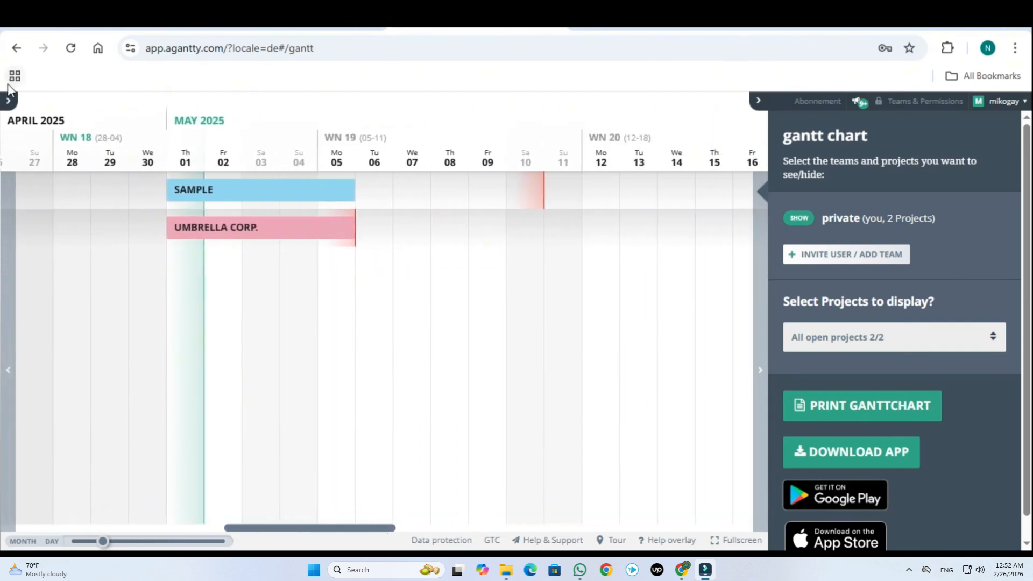
pyautogui.click(9, 101)
pyautogui.click(174, 100)
pyautogui.scroll(-1, 1031, 261)
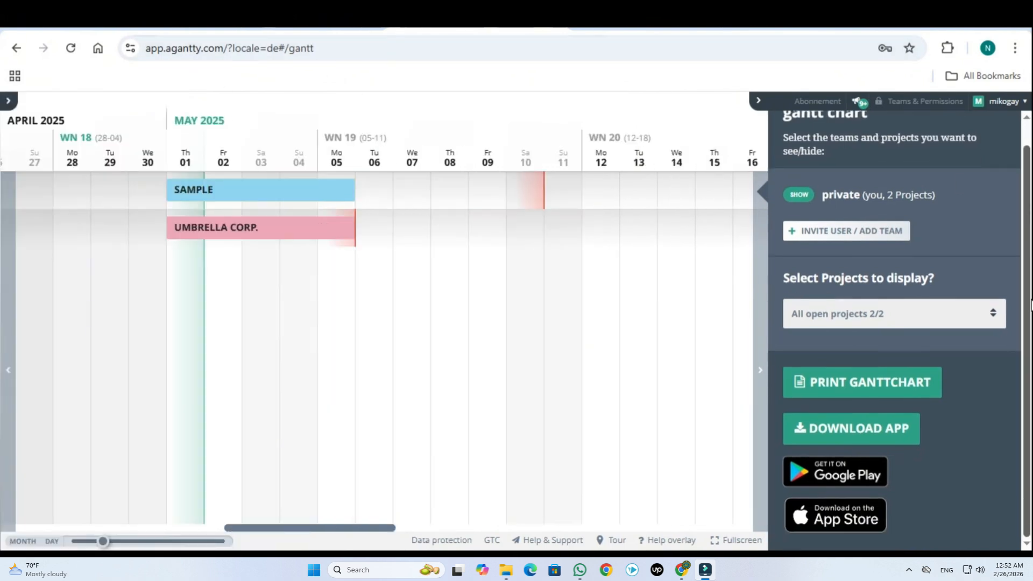
pyautogui.scroll(1, 1031, 305)
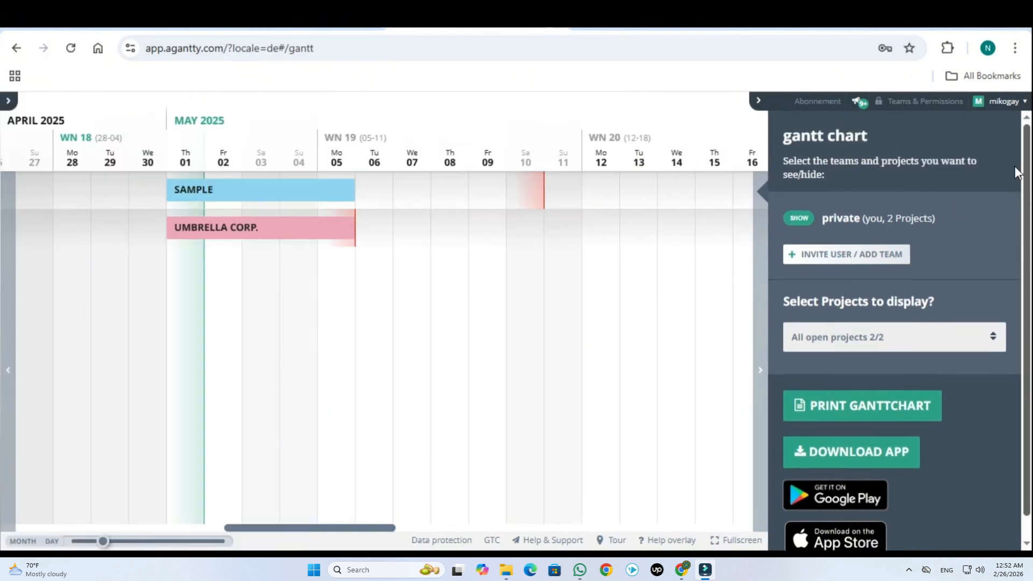
pyautogui.click(8, 101)
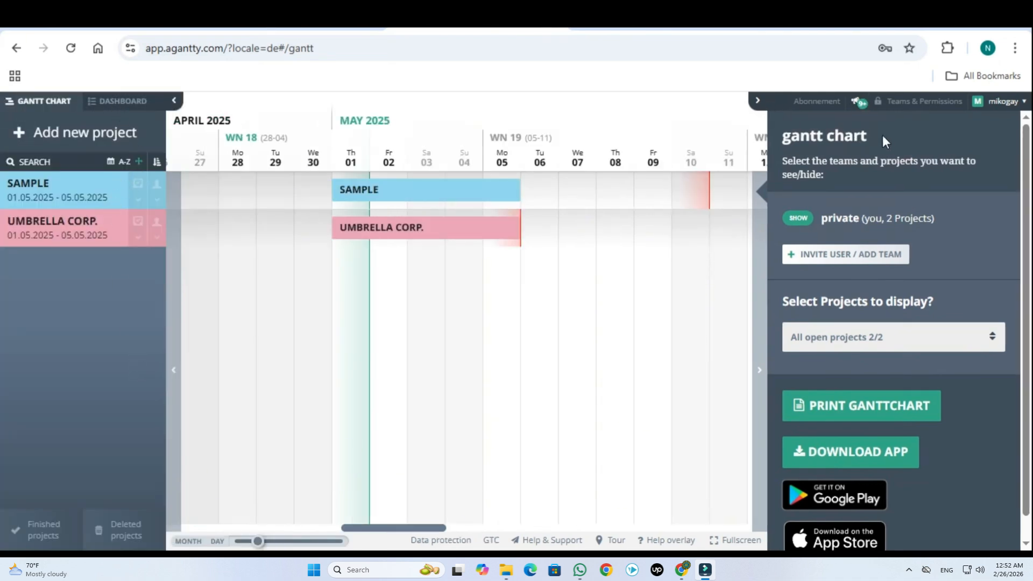
# - Extend the Gantt chart's timeline further toward later dates
pyautogui.moveTo(786, 135); pyautogui.dragTo(900, 161)
pyautogui.click(900, 160)
pyautogui.click(762, 371)
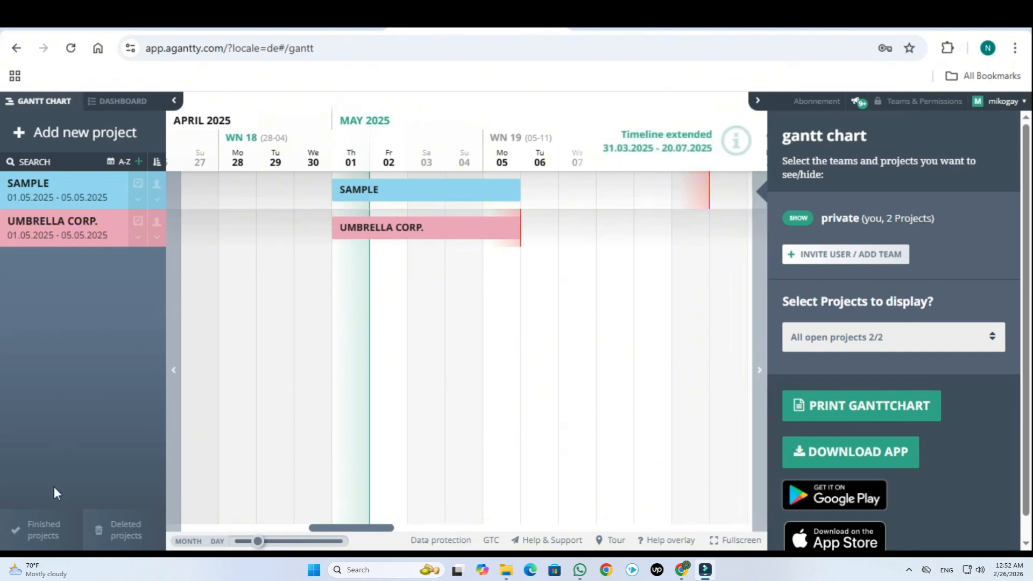
pyautogui.click(23, 134)
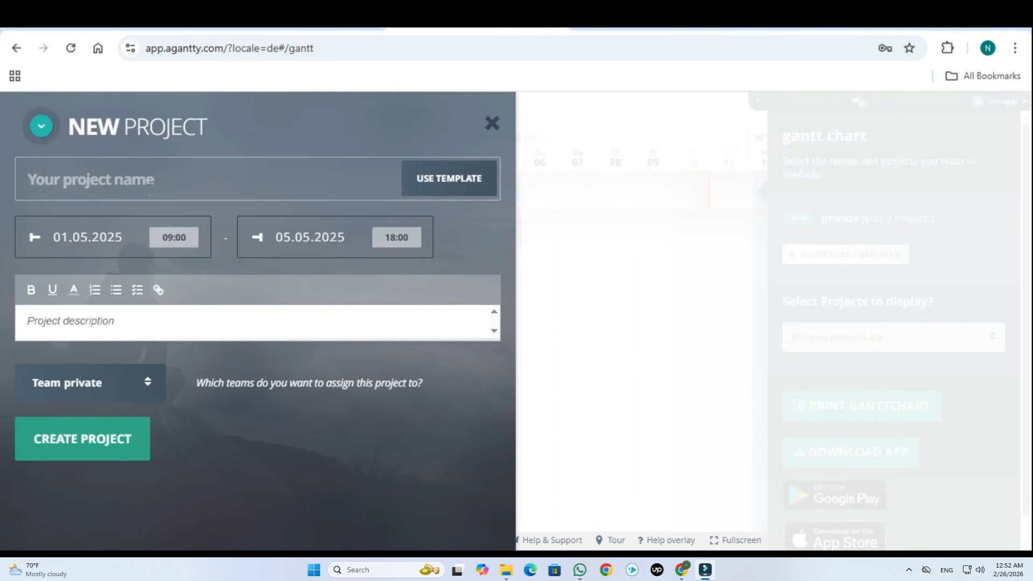
pyautogui.click(150, 181)
pyautogui.write('SAMPLE')
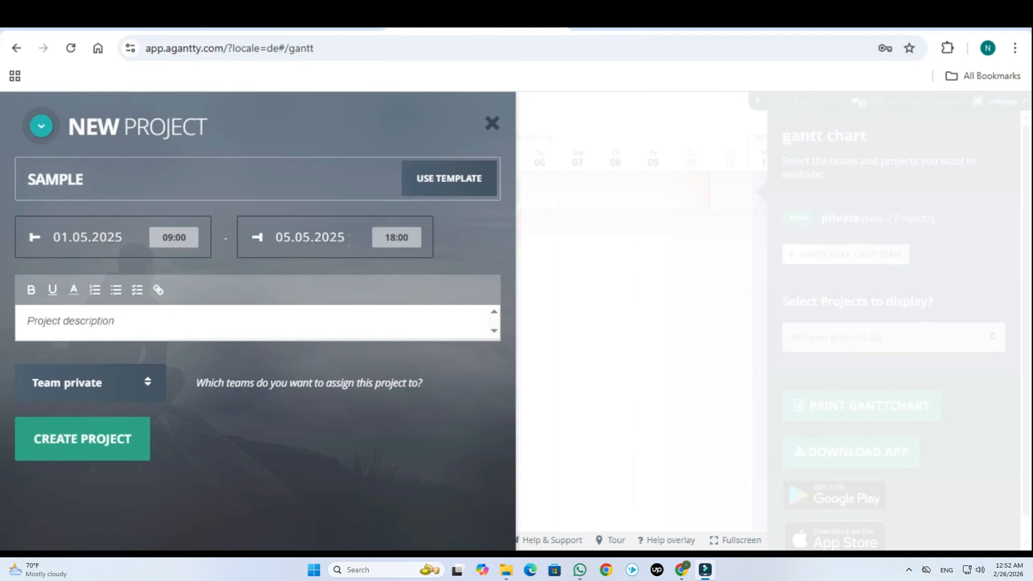
pyautogui.click(110, 399)
pyautogui.click(491, 124)
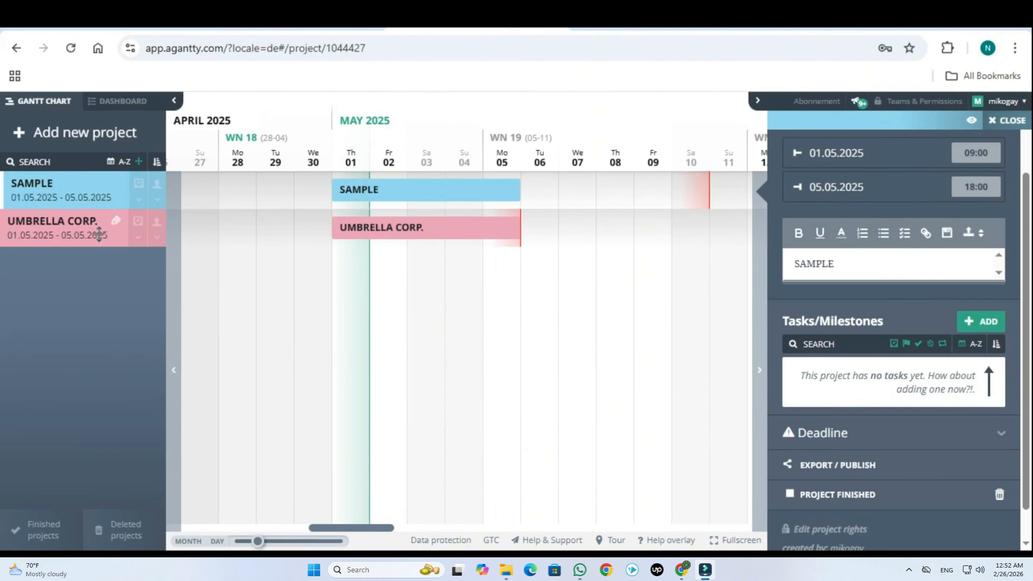
# - Reschedule UMBRELLA CORP. to 05.05.2025 - 09.05.2025 and SAMPLE to 02.05.2025 - 06.05.2025 directly on the Gantt chart
pyautogui.moveTo(464, 189); pyautogui.dragTo(620, 226)
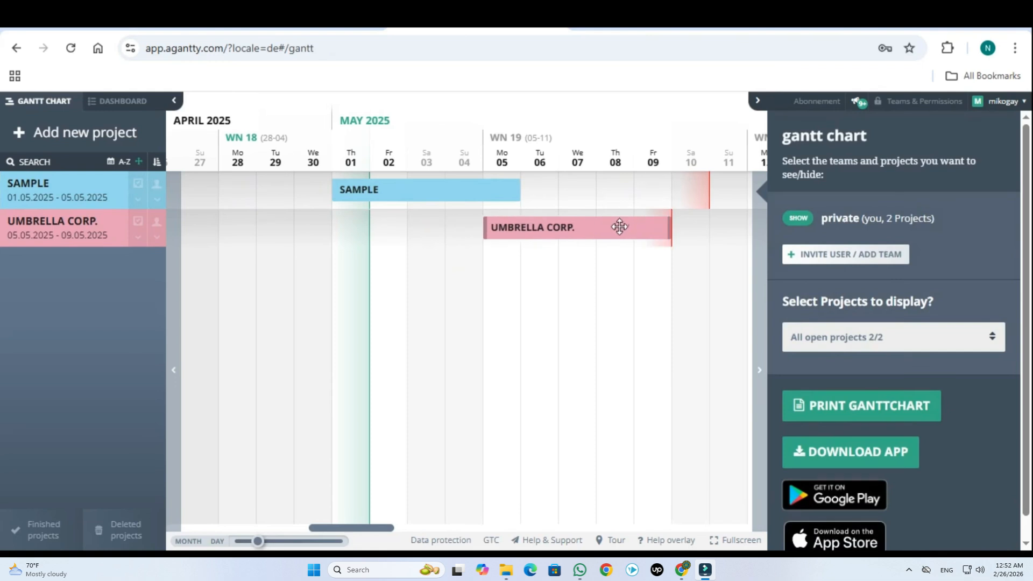
pyautogui.moveTo(518, 187)
pyautogui.mouseDown()
pyautogui.moveTo(565, 186)
pyautogui.moveTo(524, 188)
pyautogui.mouseUp()
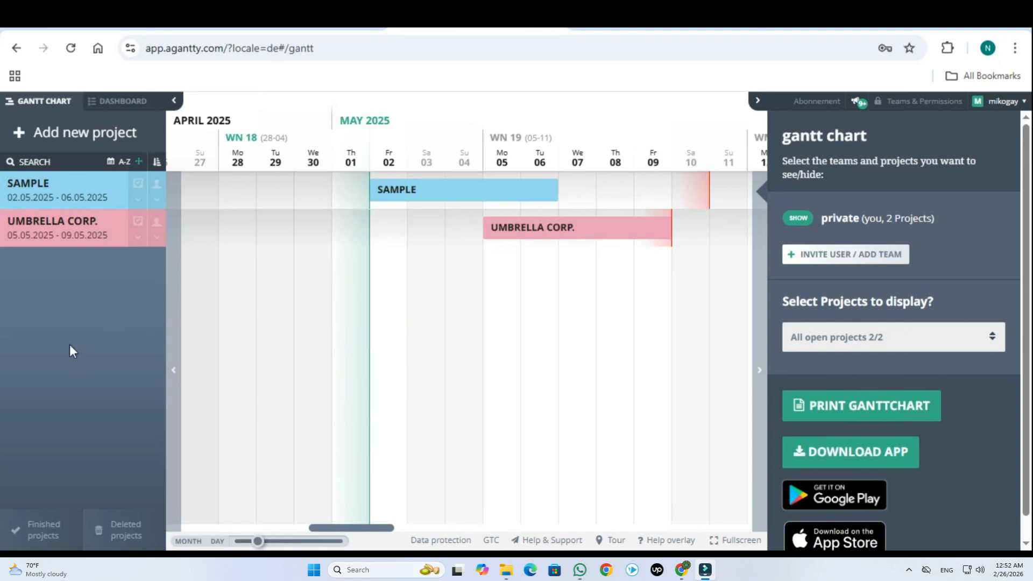
# - Open the UMBRELLA CORP. project's details and bring up the form for adding a task or milestone
pyautogui.click(106, 227)
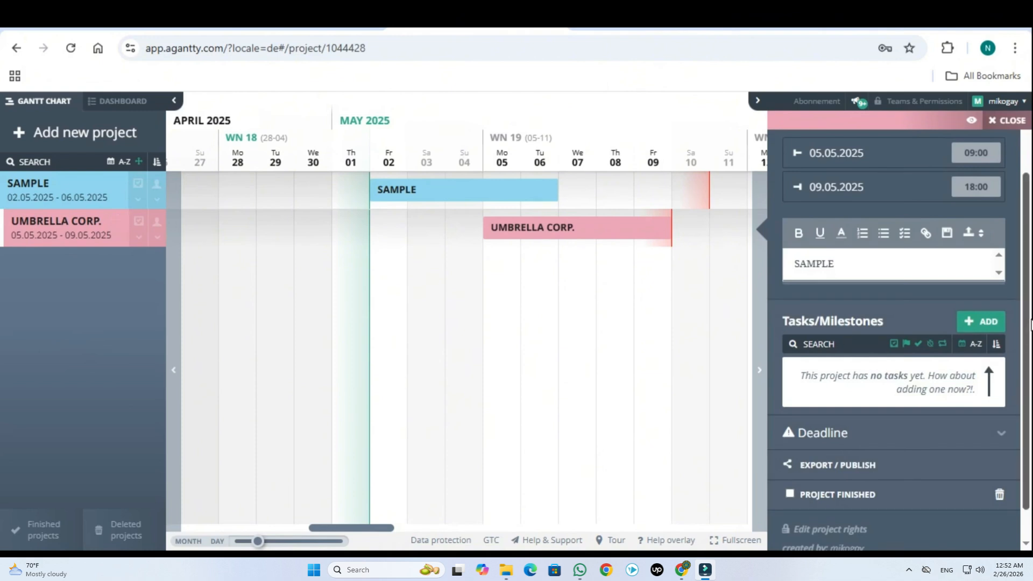
pyautogui.moveTo(1026, 287); pyautogui.dragTo(1028, 323)
pyautogui.scroll(1, 977, 320)
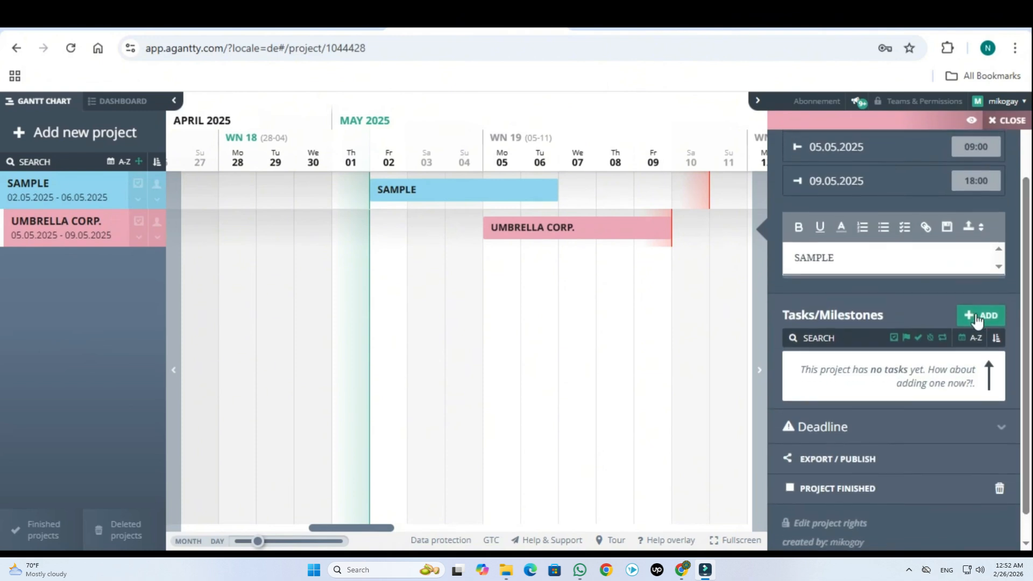
pyautogui.click(974, 318)
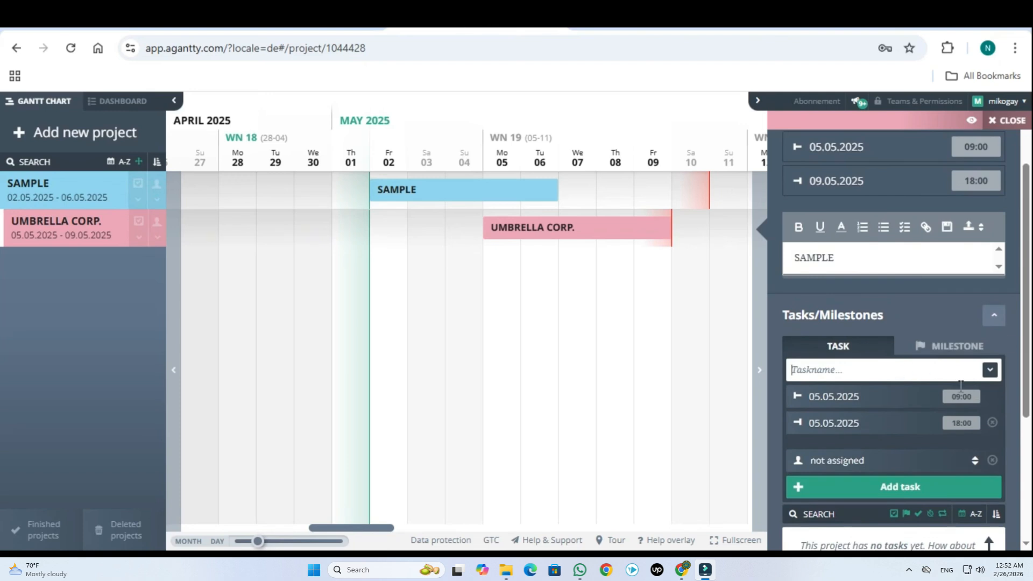
# - Add an unassigned task named SAMPLE dated 05.05.2025 to the UMBRELLA CORP. project and dismiss the date picker
pyautogui.click(858, 410)
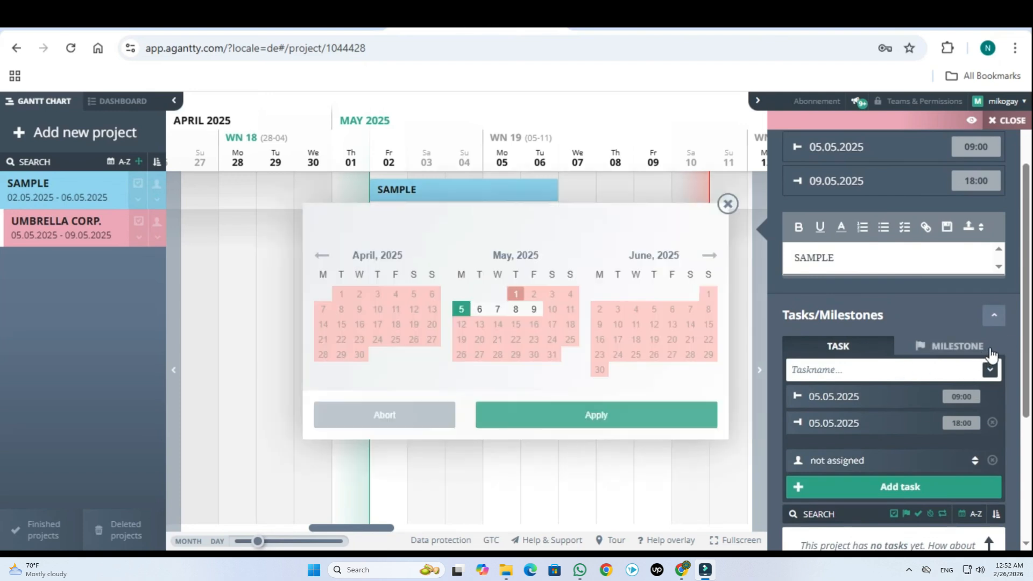
pyautogui.scroll(-1, 948, 384)
pyautogui.click(936, 410)
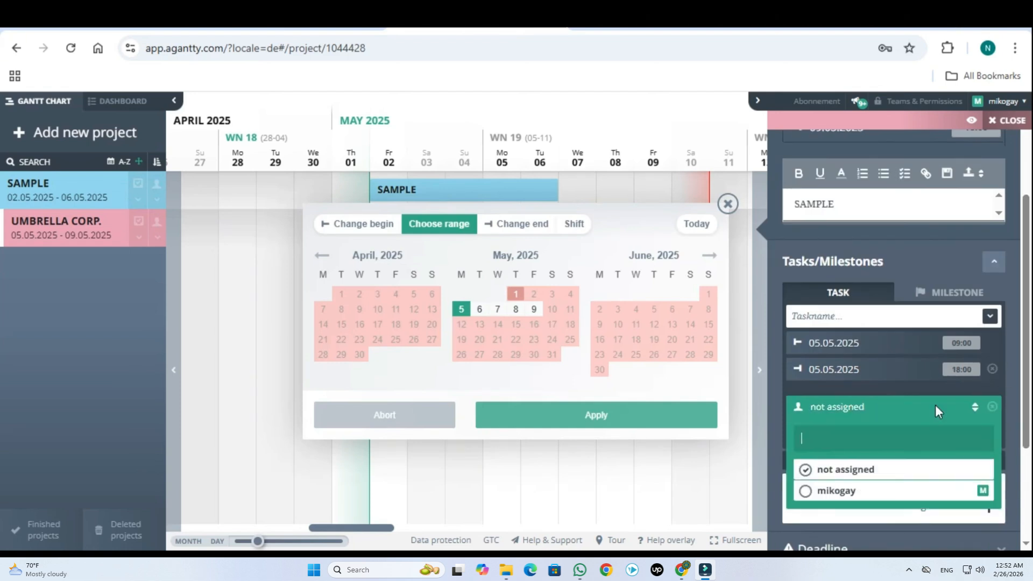
pyautogui.click(951, 405)
pyautogui.moveTo(1027, 412); pyautogui.dragTo(1014, 469)
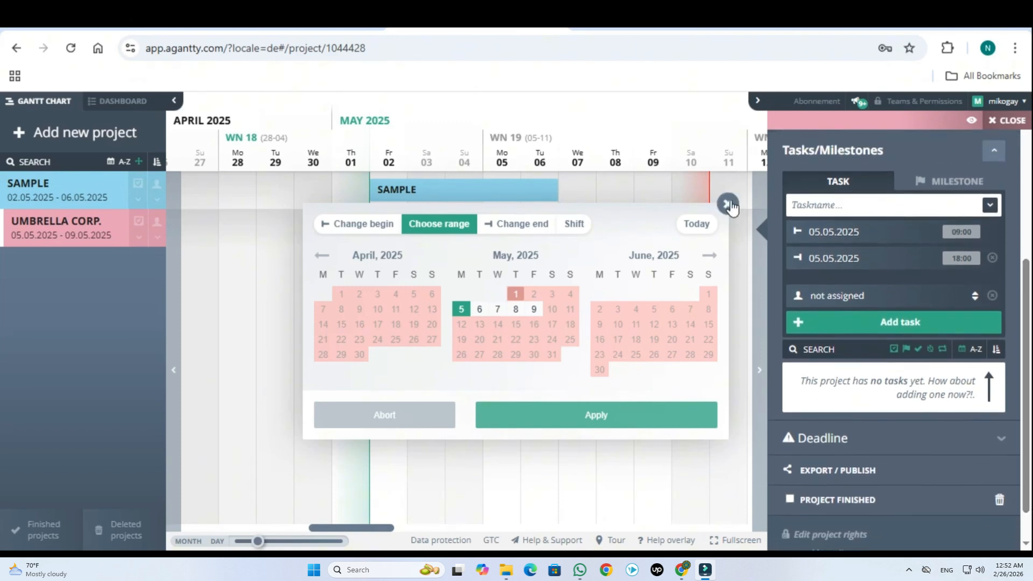
pyautogui.moveTo(1029, 425); pyautogui.dragTo(1030, 449)
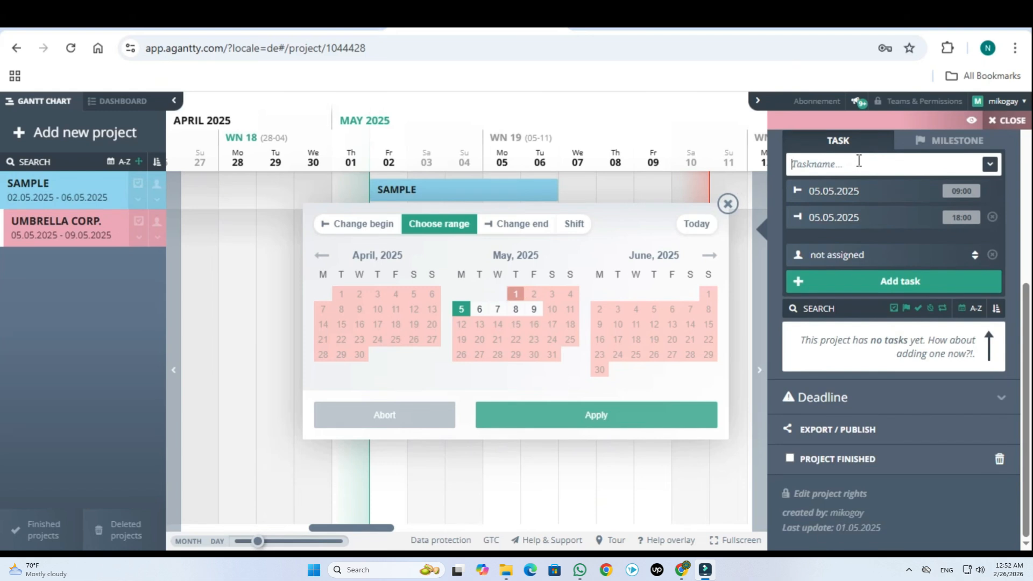
pyautogui.click(928, 291)
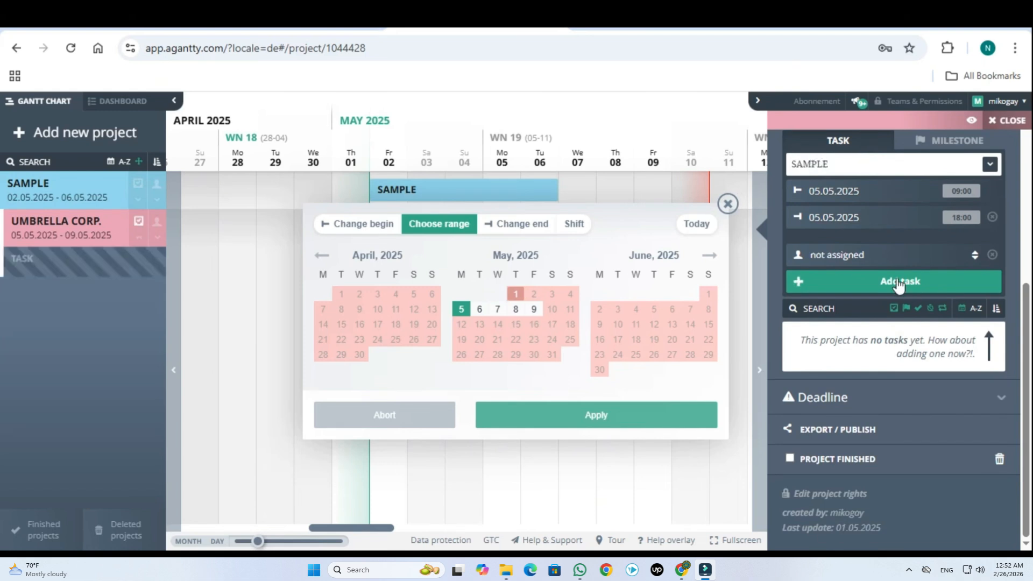
pyautogui.click(728, 204)
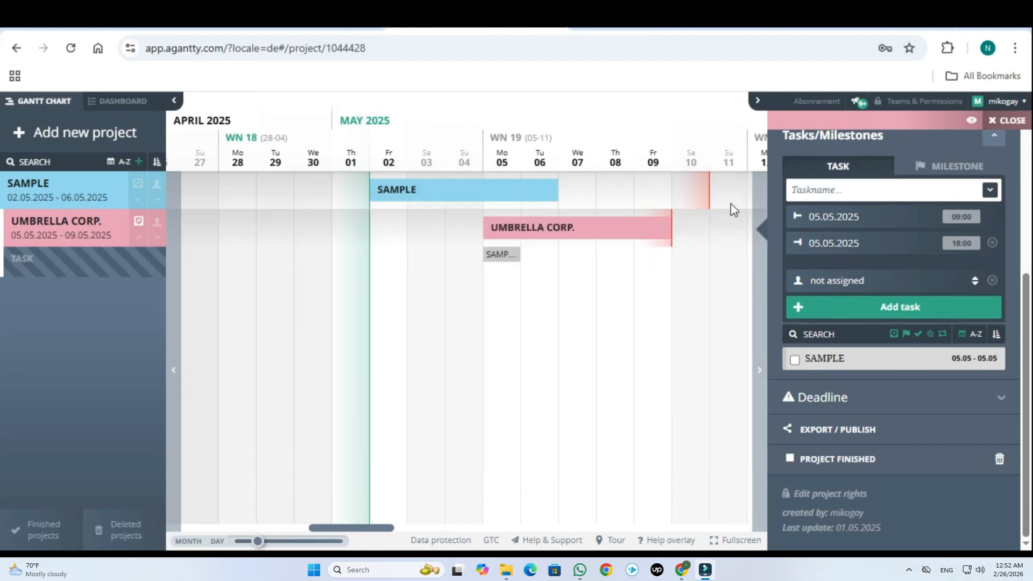
# - Close the UMBRELLA CORP. project details and return to the general Gantt chart settings
pyautogui.moveTo(1028, 307); pyautogui.dragTo(1024, 183)
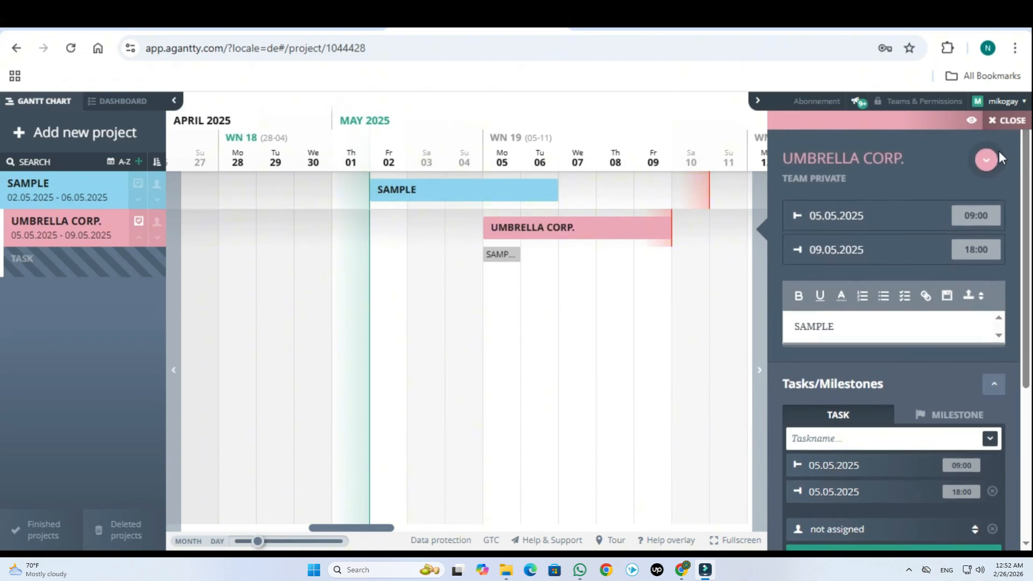
pyautogui.scroll(-1, 1025, 203)
pyautogui.click(996, 119)
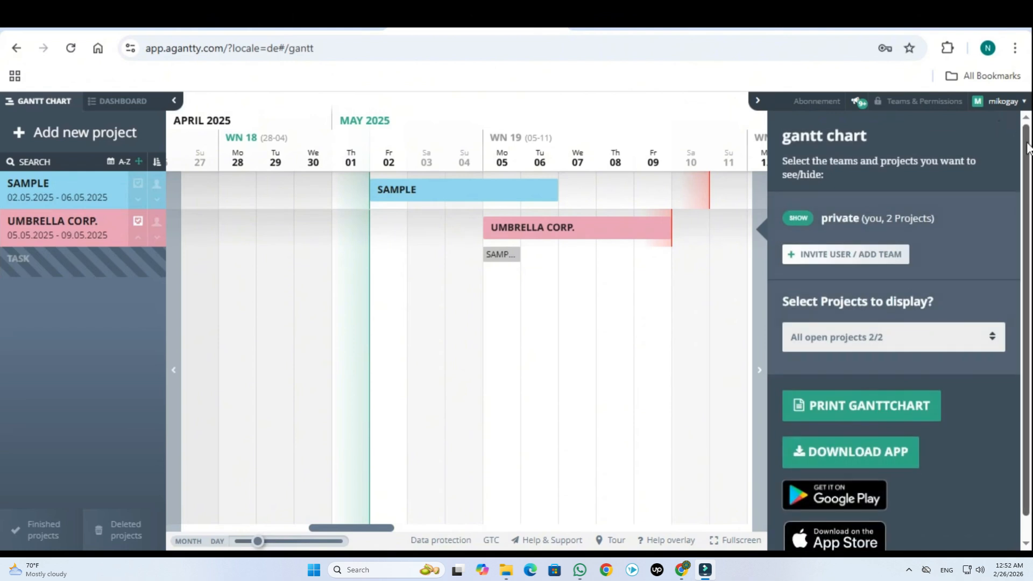
pyautogui.scroll(-1, 1027, 154)
pyautogui.scroll(1, 1027, 159)
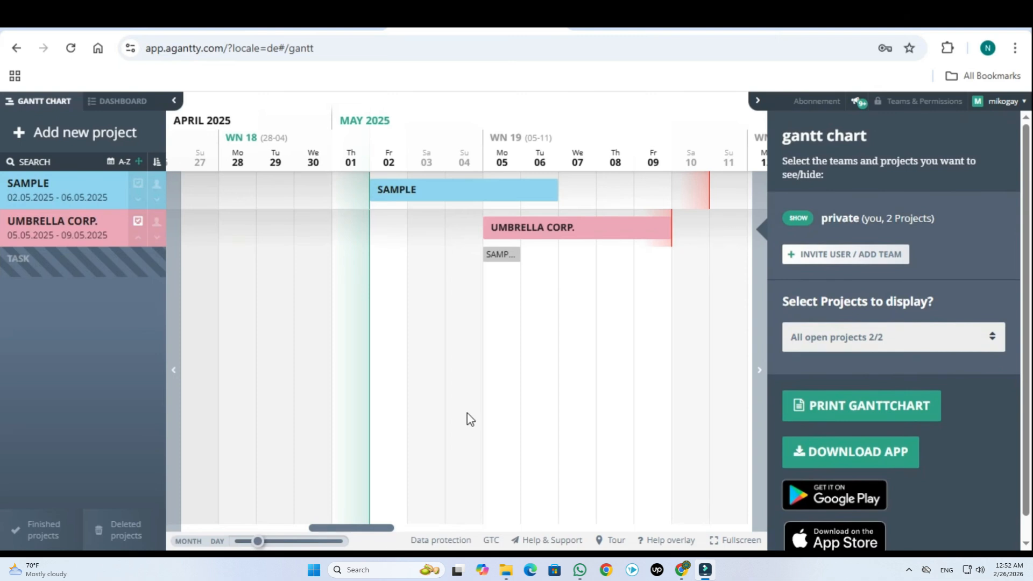
# - Reschedule the UMBRELLA CORP. project to 02.05.2025 - 08.05.2025 directly on the Gantt chart and close its details
pyautogui.moveTo(397, 528); pyautogui.dragTo(351, 527)
pyautogui.moveTo(583, 190); pyautogui.dragTo(613, 194)
pyautogui.click(689, 230)
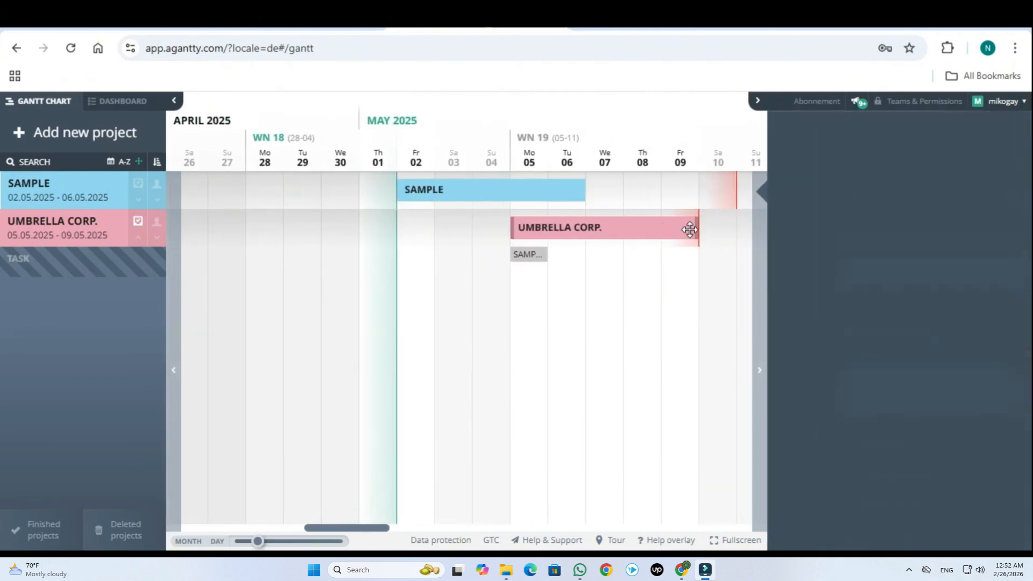
pyautogui.moveTo(690, 230); pyautogui.dragTo(640, 229)
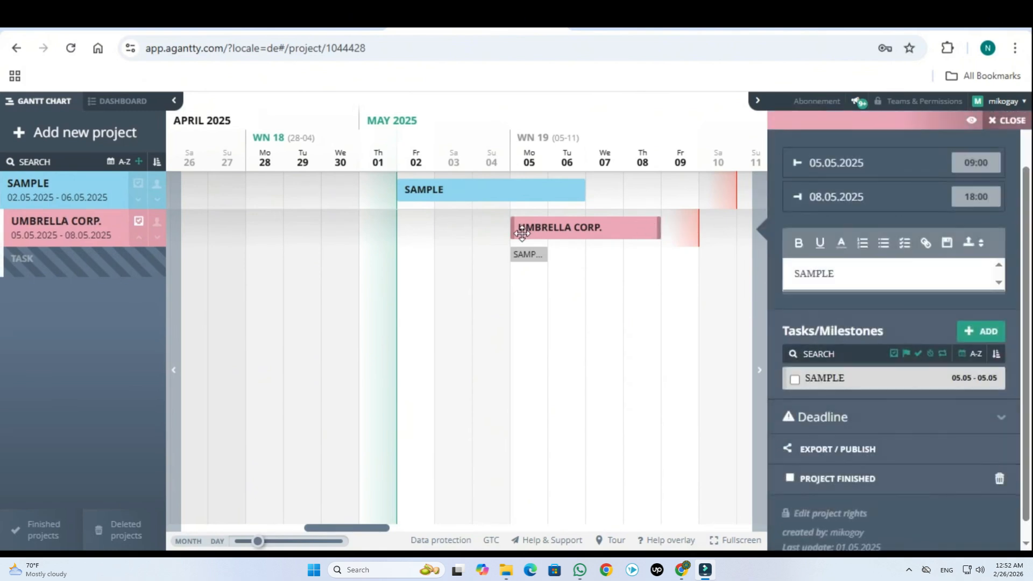
pyautogui.moveTo(522, 232); pyautogui.dragTo(421, 233)
pyautogui.click(581, 219)
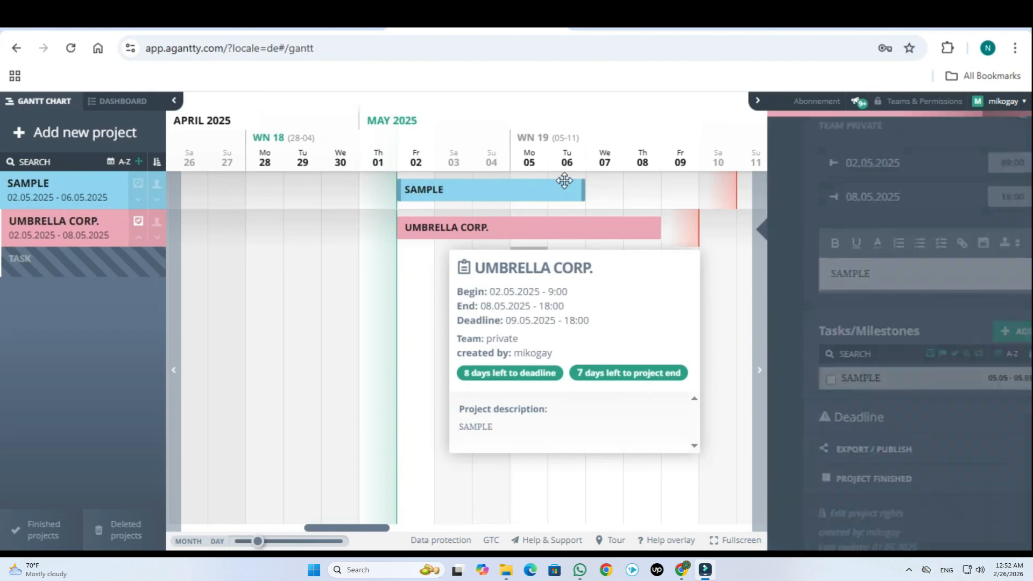
pyautogui.moveTo(563, 188)
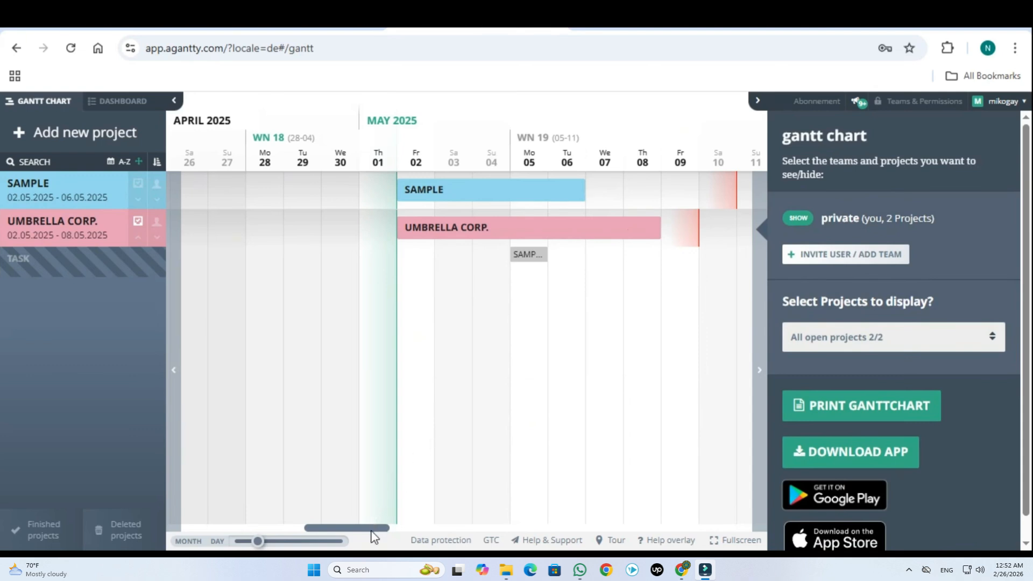
pyautogui.moveTo(372, 531); pyautogui.dragTo(385, 532)
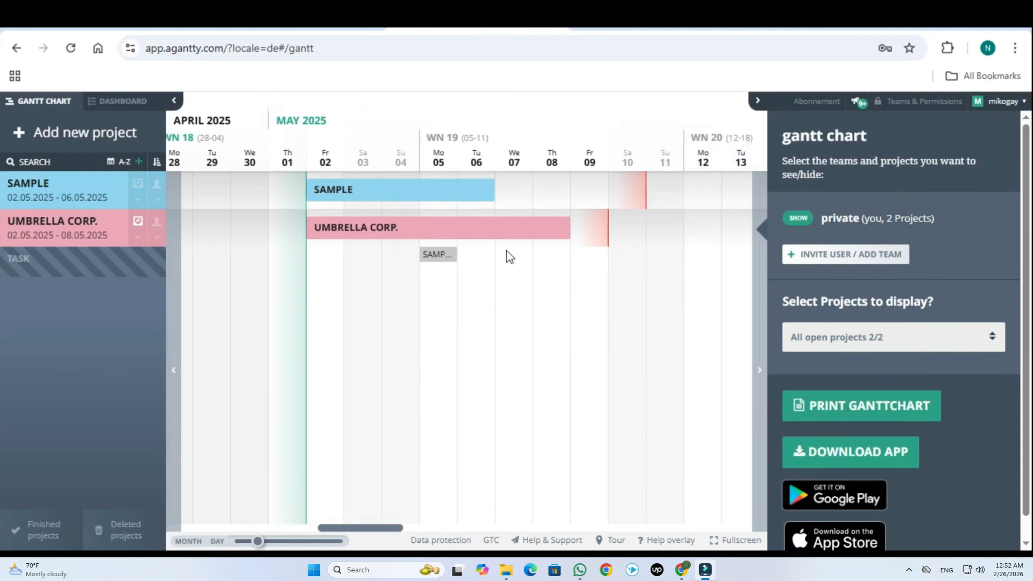
pyautogui.moveTo(565, 229)
pyautogui.mouseDown()
pyautogui.moveTo(531, 231)
pyautogui.moveTo(560, 231)
pyautogui.mouseUp()
pyautogui.moveTo(442, 226)
# - Open the dialog for inviting team members, view the available team choices, and close it
pyautogui.click(802, 258)
pyautogui.click(540, 330)
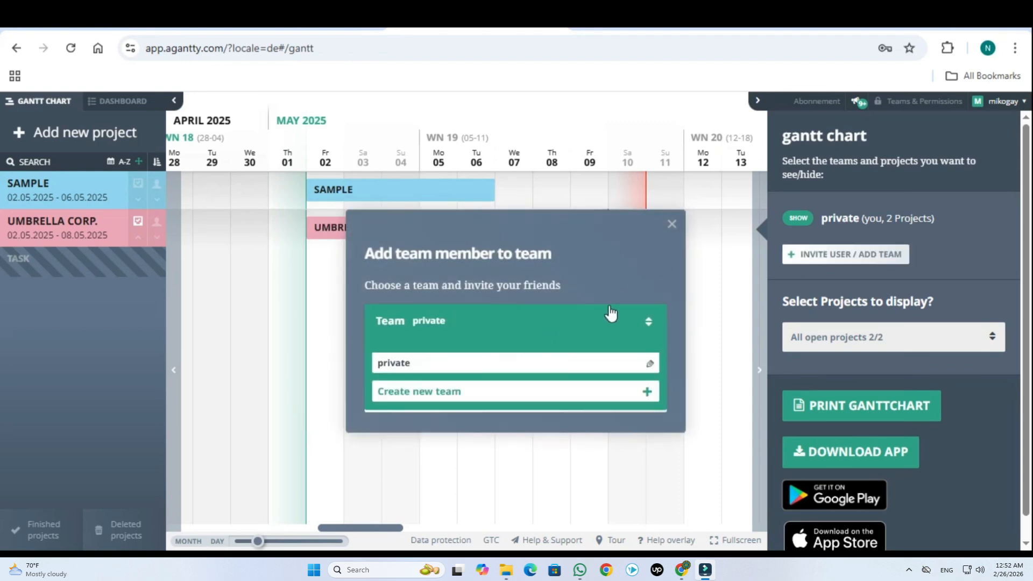
pyautogui.click(633, 323)
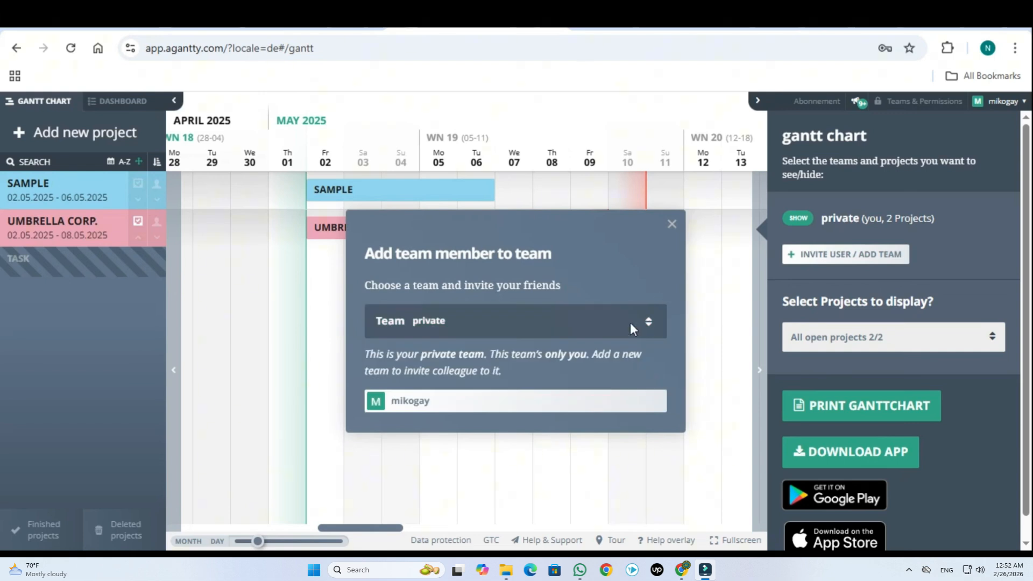
pyautogui.click(677, 225)
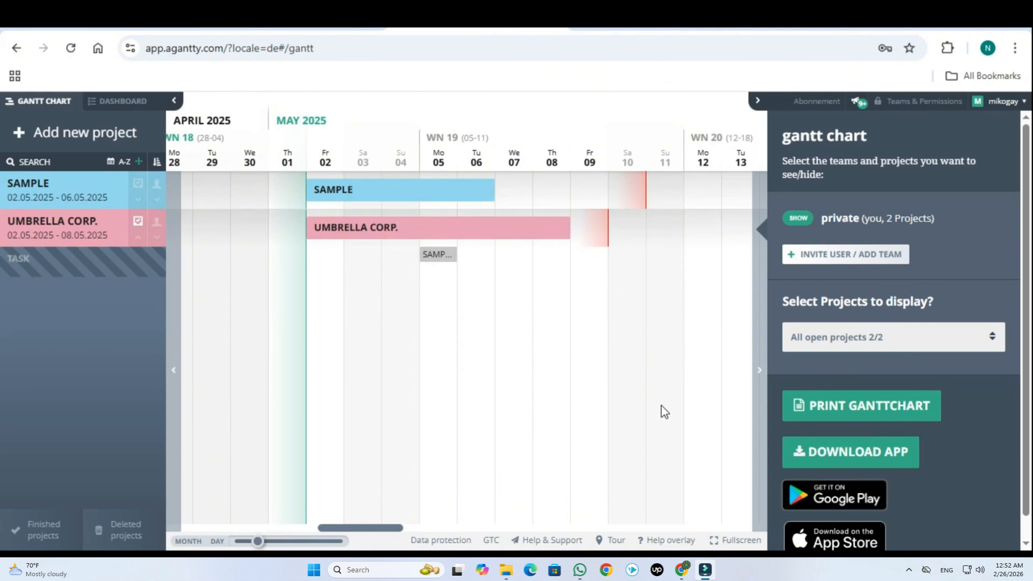
# - Look through the Gantt chart settings and view which open projects can be selected for display
pyautogui.scroll(-1, 1021, 271)
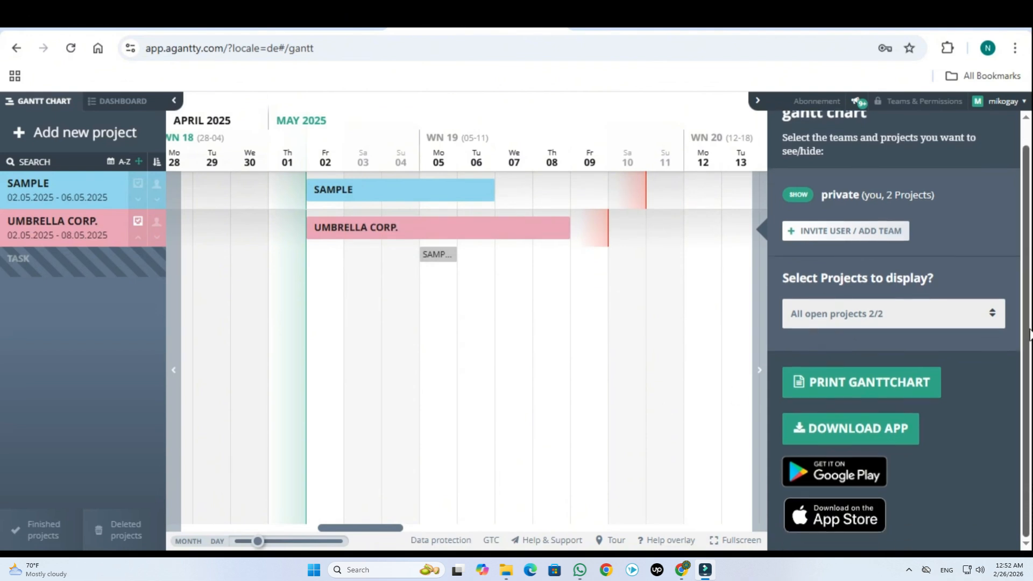
pyautogui.scroll(1, 1021, 271)
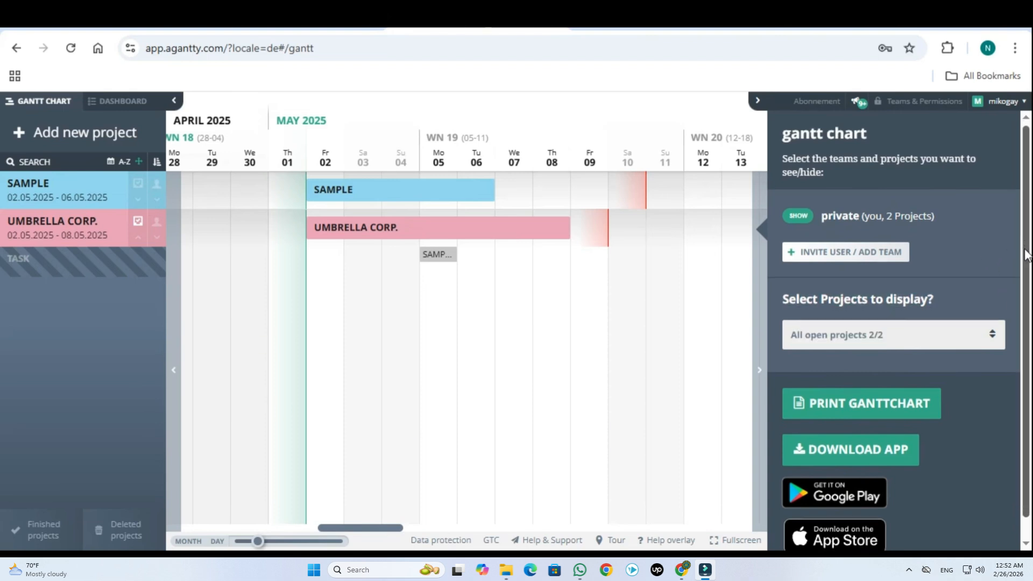
pyautogui.scroll(-1, 1015, 240)
pyautogui.click(954, 315)
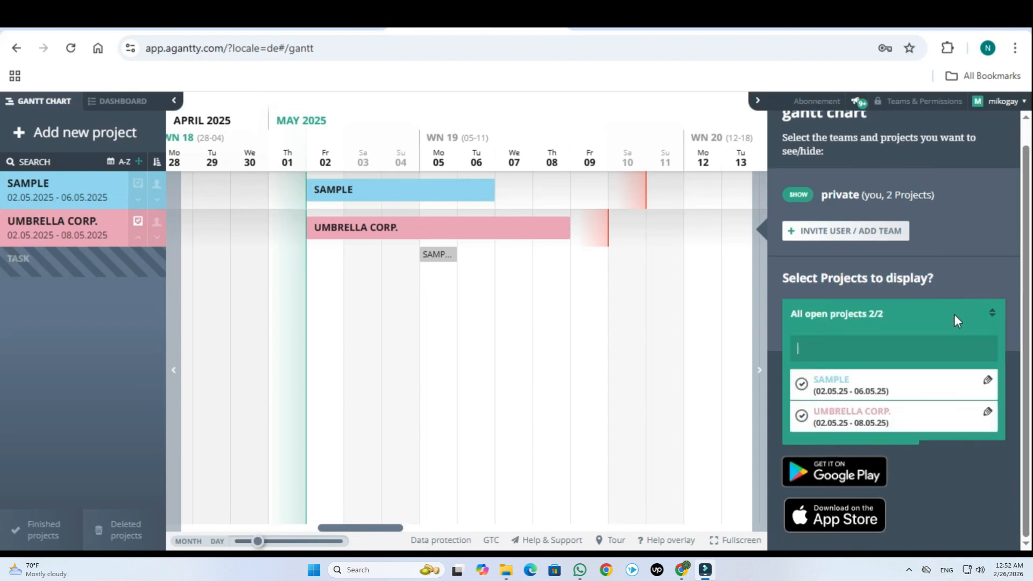
pyautogui.click(965, 243)
pyautogui.scroll(1, 1027, 264)
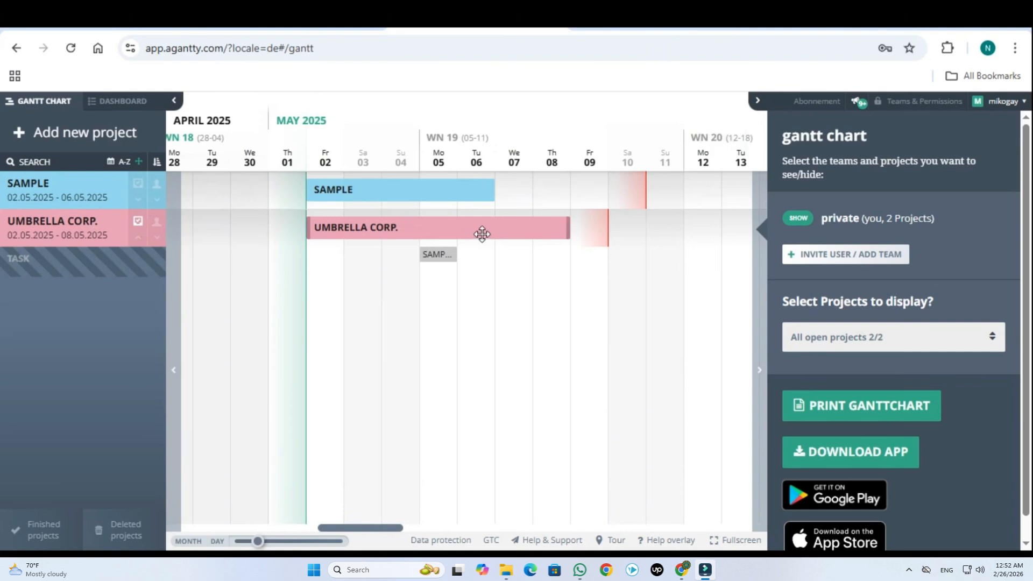
# - Open the UMBRELLA CORP. project's details and expand its deadline section
pyautogui.moveTo(486, 229)
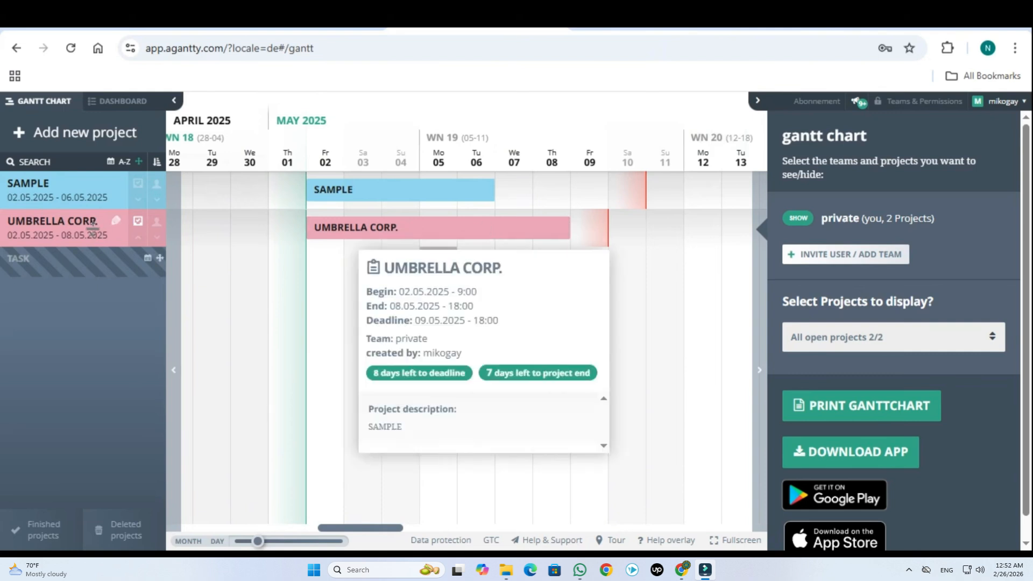
pyautogui.click(121, 230)
pyautogui.moveTo(1026, 248); pyautogui.dragTo(1028, 313)
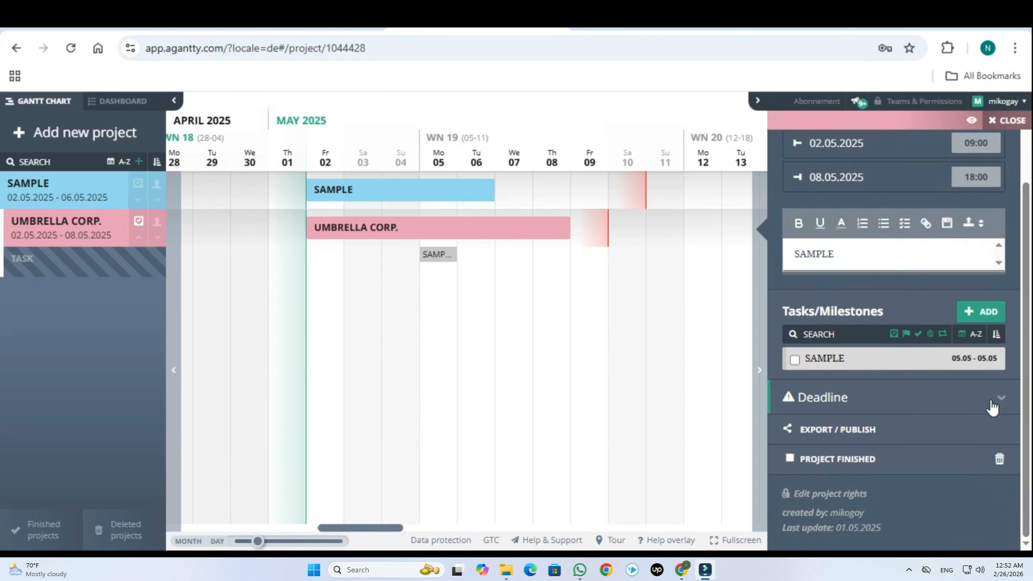
pyautogui.click(994, 409)
pyautogui.moveTo(1026, 372); pyautogui.dragTo(1012, 299)
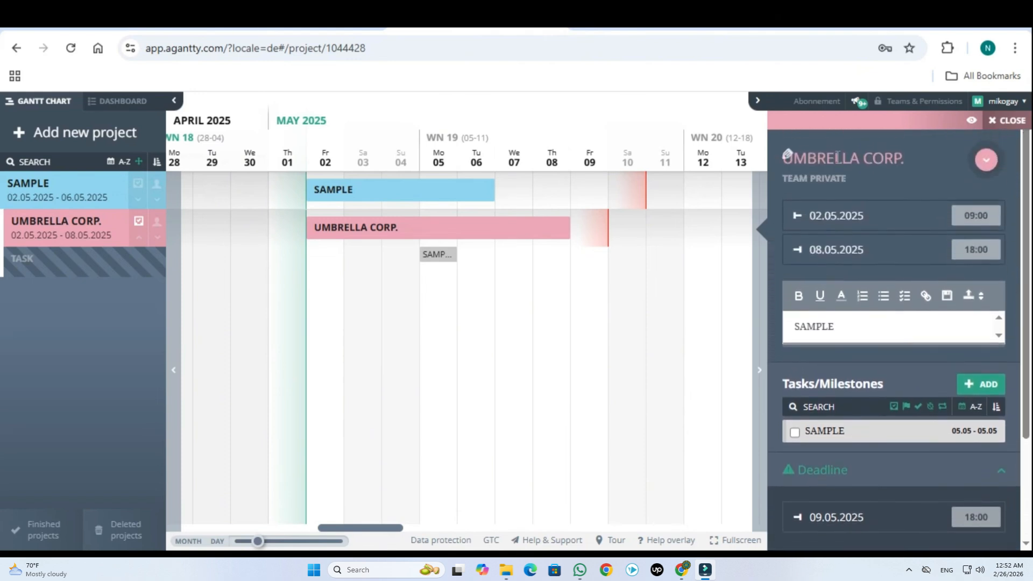
# - Collapse the project list and project details to view the Gantt chart at full width, and restore both
pyautogui.click(759, 103)
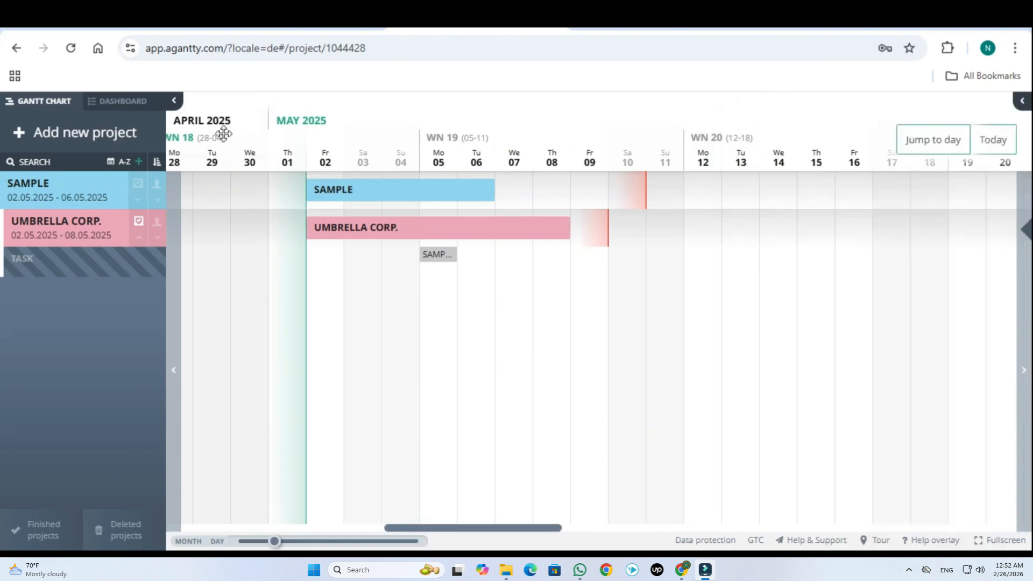
pyautogui.click(172, 100)
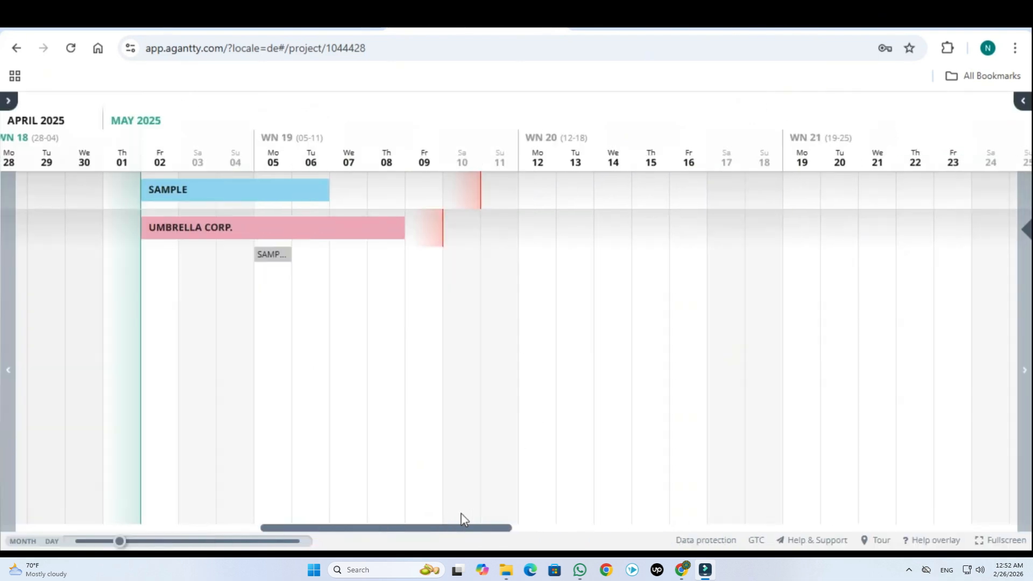
pyautogui.moveTo(466, 531); pyautogui.dragTo(423, 532)
pyautogui.click(1022, 100)
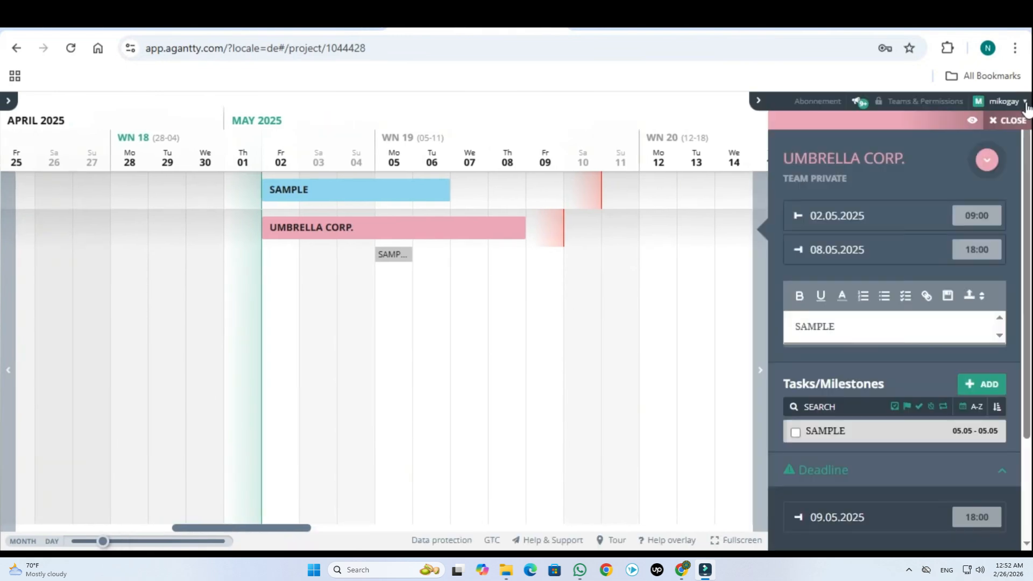
pyautogui.click(8, 100)
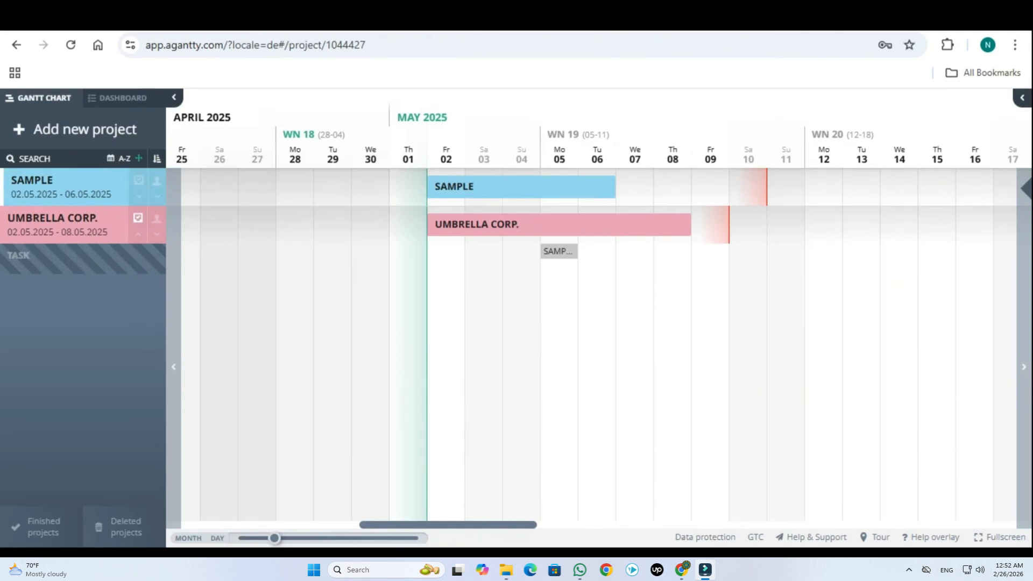
# - Show the SAMPLE project's details beside the chart and export the project as a CSV file
pyautogui.moveTo(545, 527); pyautogui.dragTo(512, 518)
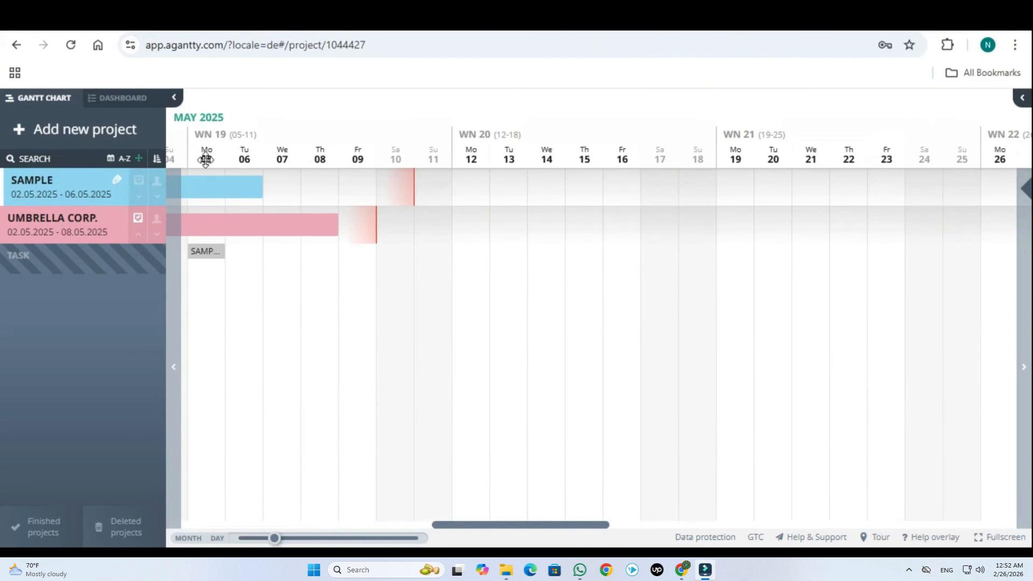
pyautogui.click(1018, 97)
pyautogui.scroll(-3, 877, 450)
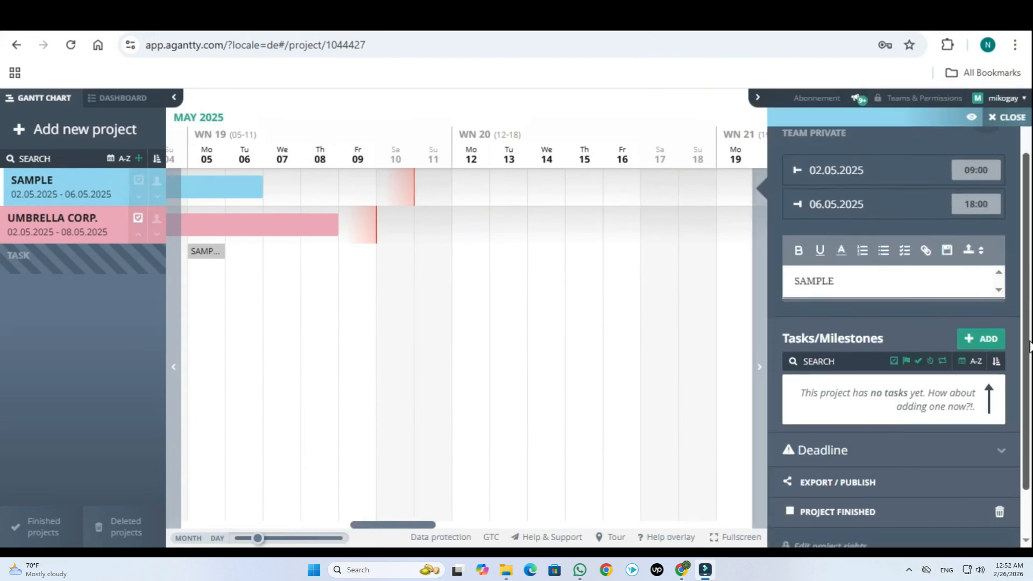
pyautogui.click(883, 435)
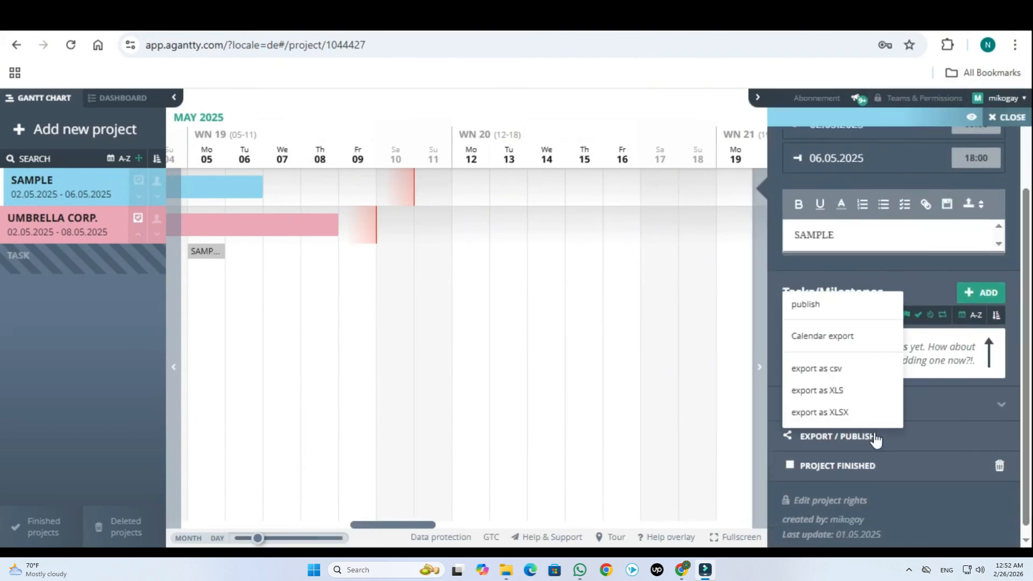
pyautogui.click(840, 371)
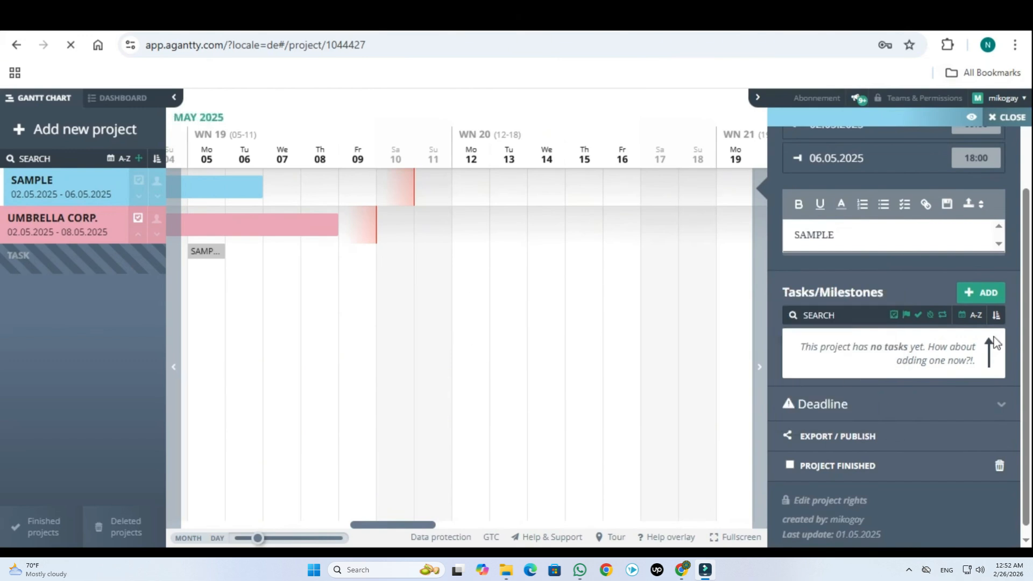
pyautogui.moveTo(1027, 308); pyautogui.dragTo(1028, 329)
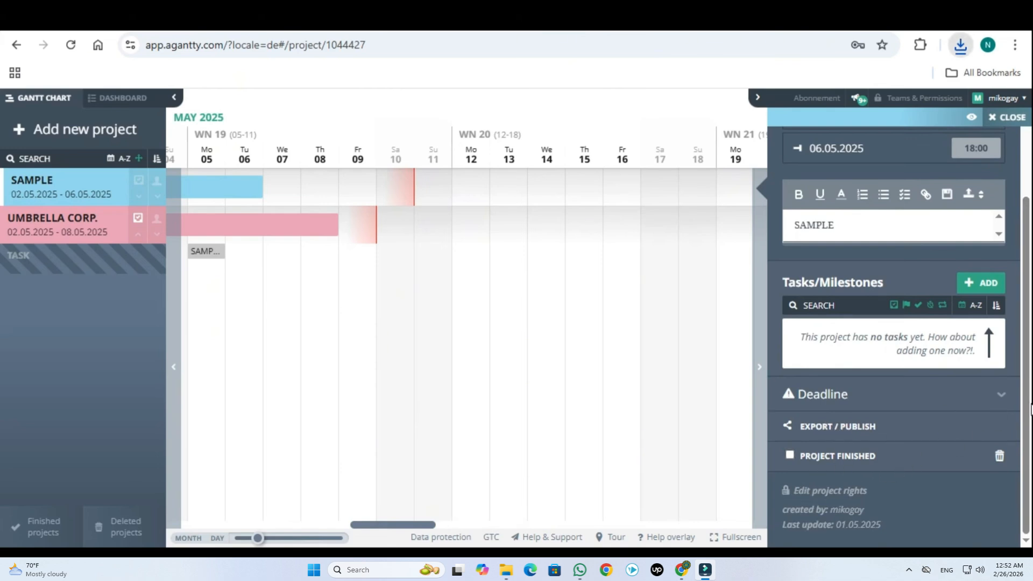
pyautogui.scroll(2, 1010, 394)
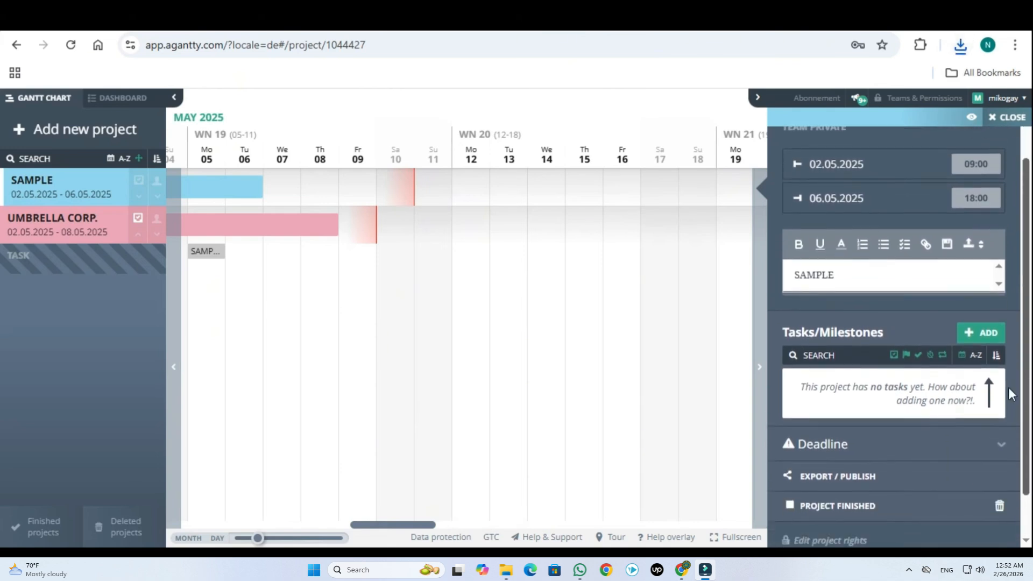
pyautogui.scroll(-2, 1009, 387)
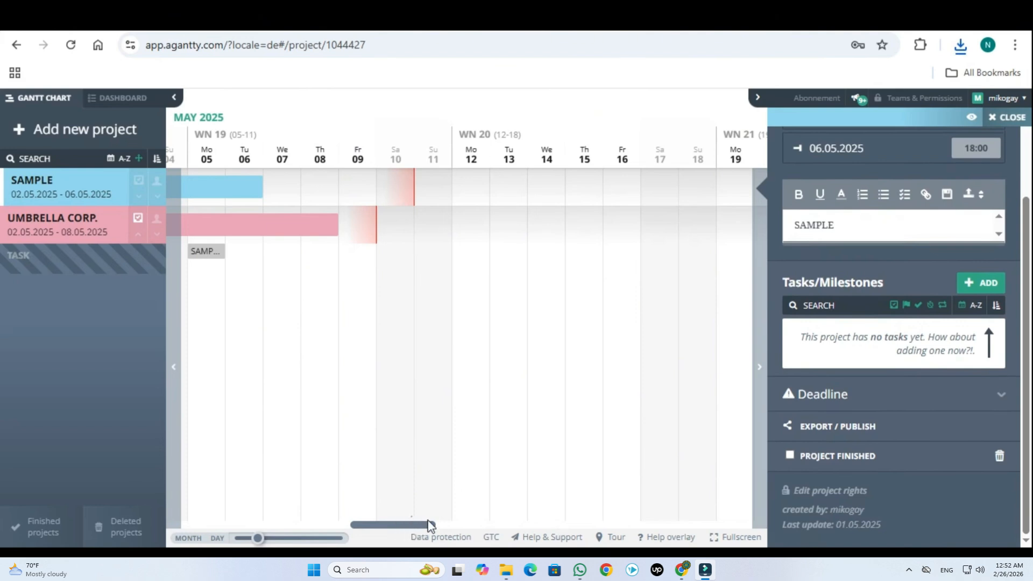
# - Replace the SAMPLE project's description with the copied tips on selecting multiple tasks, quick edit and color codes
pyautogui.hotkey('ctrl', 'a')
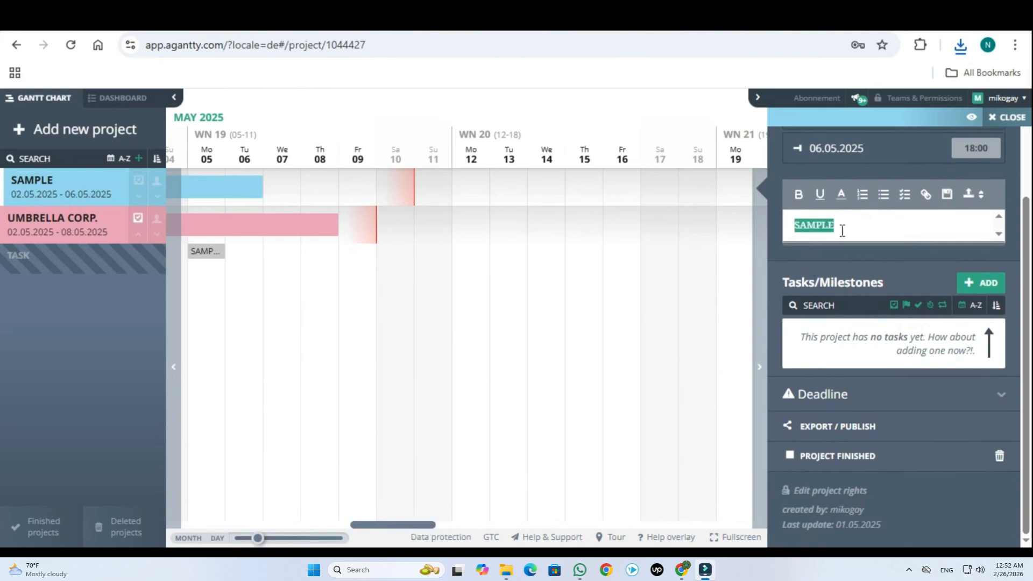
pyautogui.hotkey('ctrl', 'v')
pyautogui.scroll(2, 985, 245)
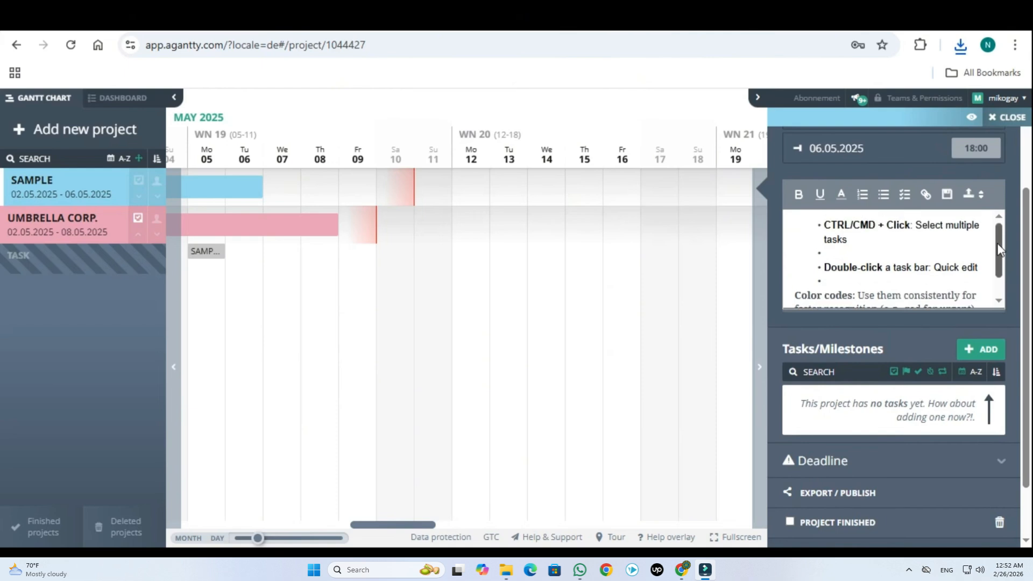
# - Read through the tips in the SAMPLE project's description, down to the color codes note
pyautogui.moveTo(833, 263); pyautogui.dragTo(913, 266)
pyautogui.click(960, 265)
pyautogui.moveTo(1001, 250); pyautogui.dragTo(1000, 272)
pyautogui.click(891, 278)
pyautogui.tripleClick(791, 265)
pyautogui.moveTo(898, 279); pyautogui.dragTo(977, 279)
pyautogui.click(880, 277)
pyautogui.moveTo(831, 269); pyautogui.dragTo(900, 280)
pyautogui.click(959, 285)
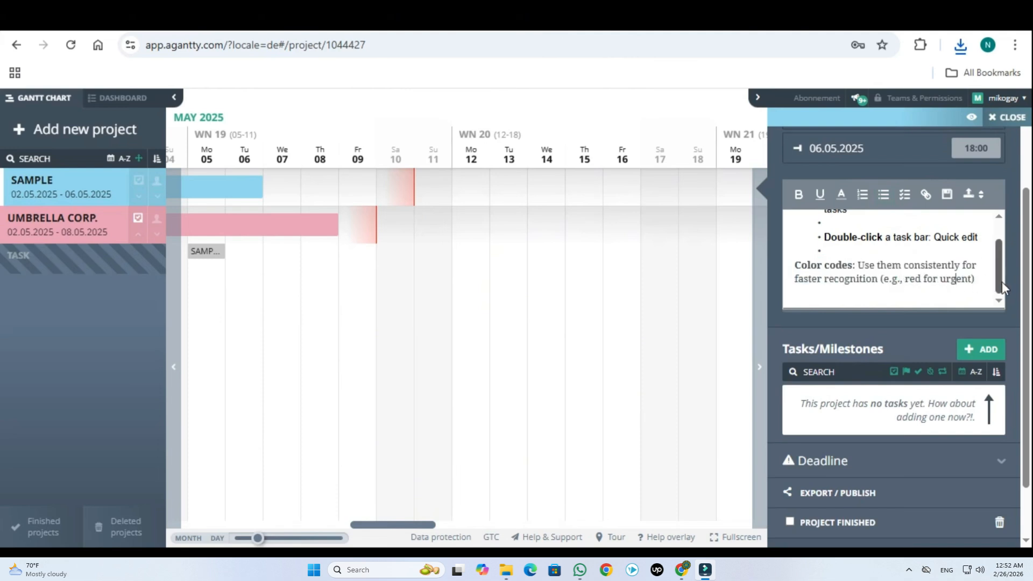
# - Mark the SAMPLE project as finished
pyautogui.moveTo(1001, 282); pyautogui.dragTo(1028, 345)
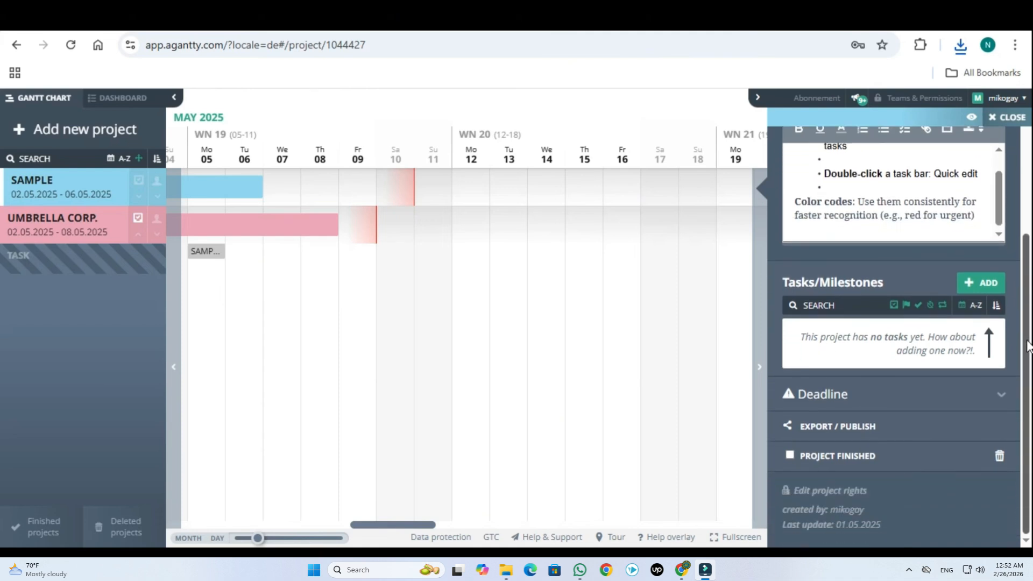
pyautogui.click(924, 465)
pyautogui.click(643, 352)
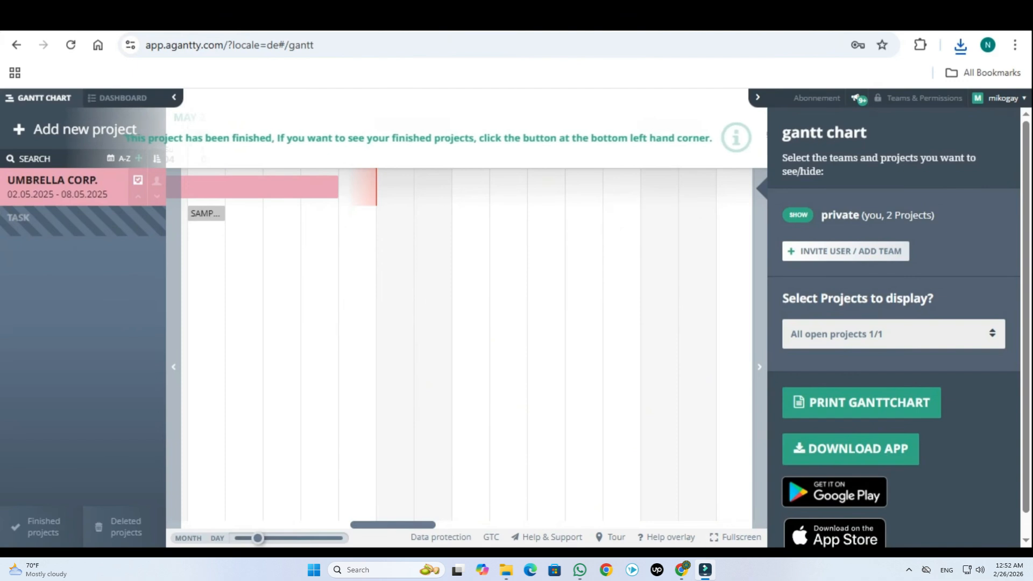
# - Check the Google Play link for the mobile app, return to the Gantt chart, and view the desktop app downloads page
pyautogui.scroll(-1, 868, 172)
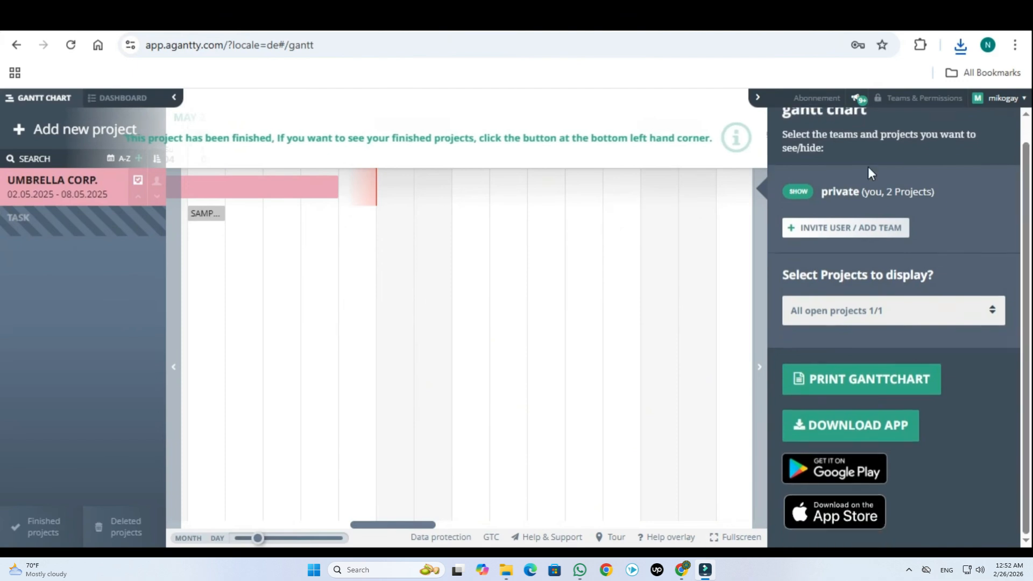
pyautogui.click(872, 471)
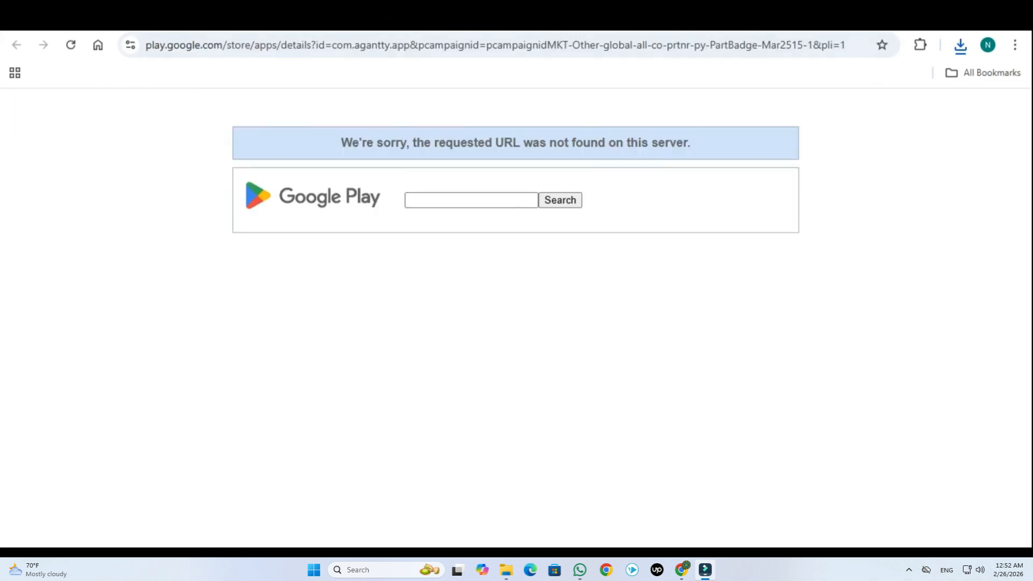
pyautogui.hotkey('ctrl', 'w')
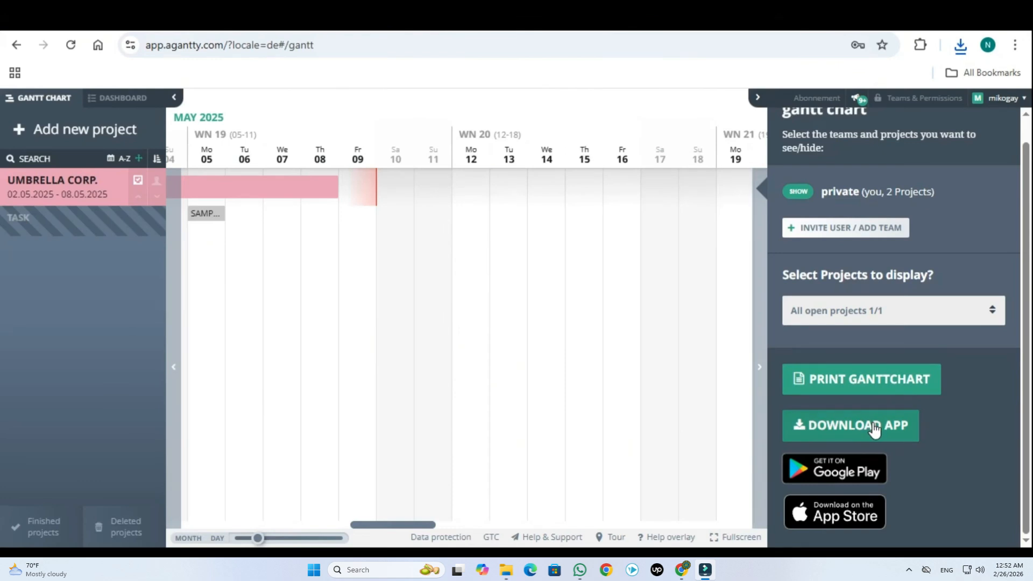
pyautogui.click(861, 426)
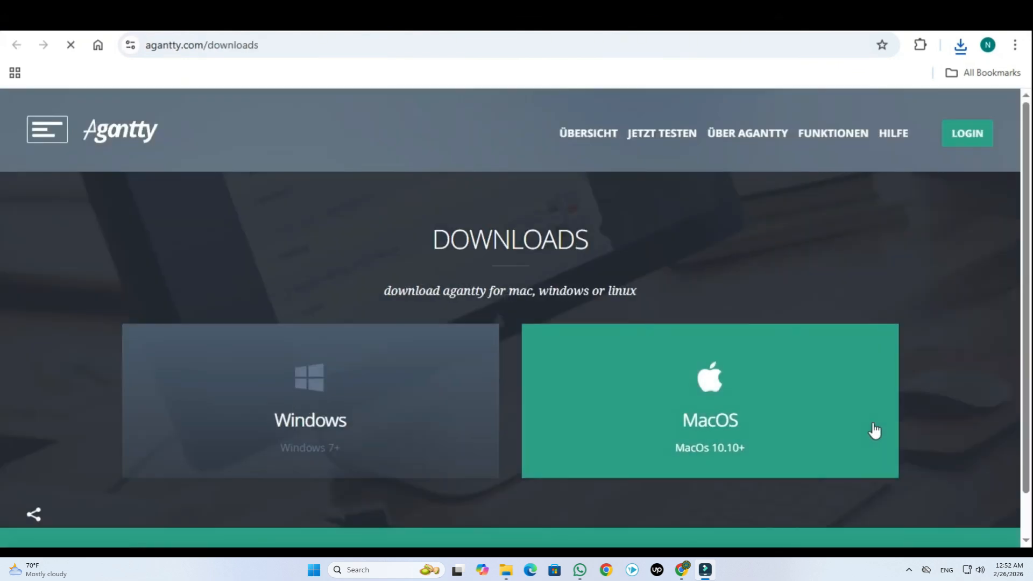
pyautogui.moveTo(1028, 158); pyautogui.dragTo(1015, 208)
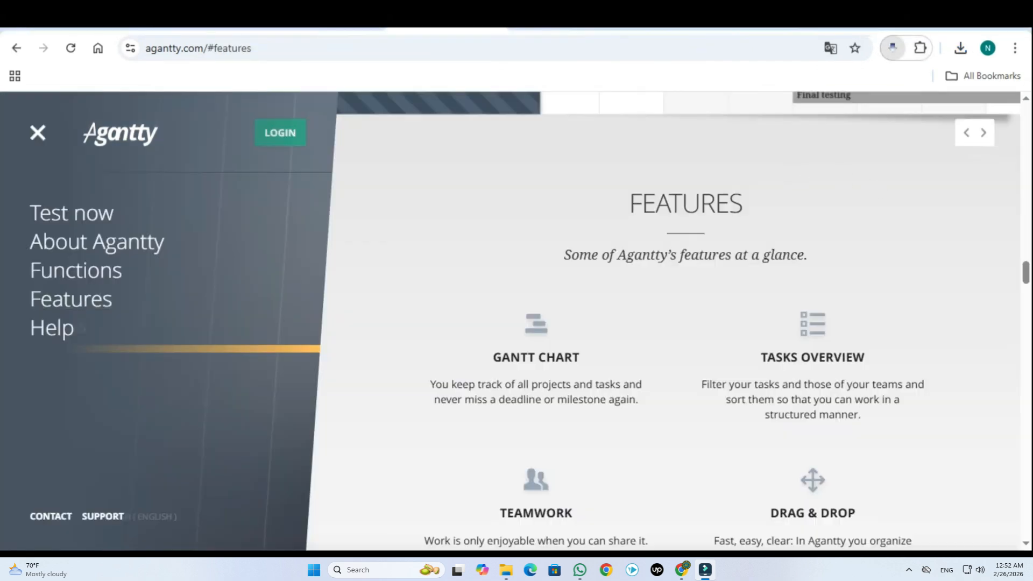
# - Look through the features overview on the Agantty website, from Gantt chart and teamwork to rights management and reminders
pyautogui.scroll(-2, 957, 230)
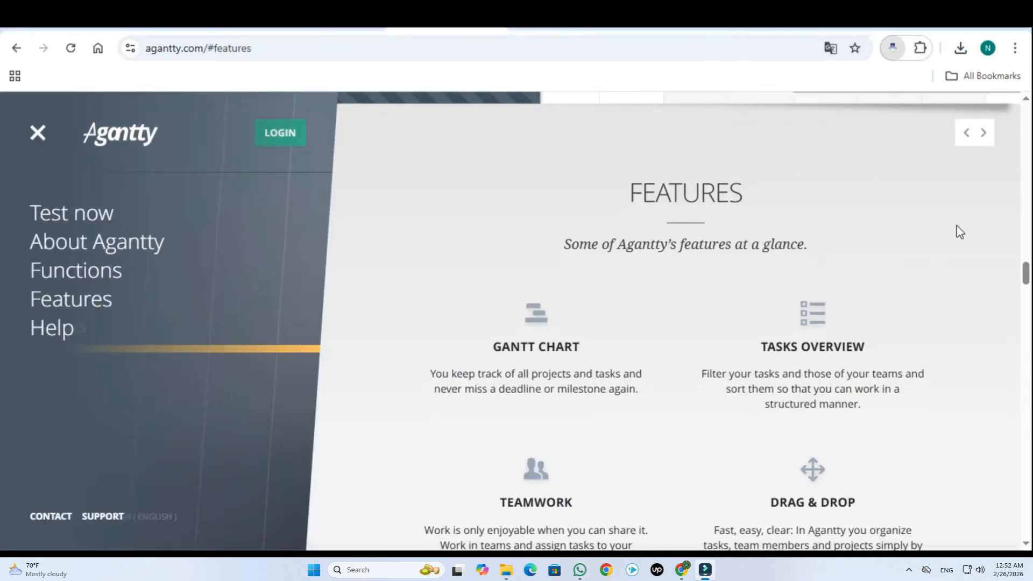
pyautogui.scroll(-2, 679, 321)
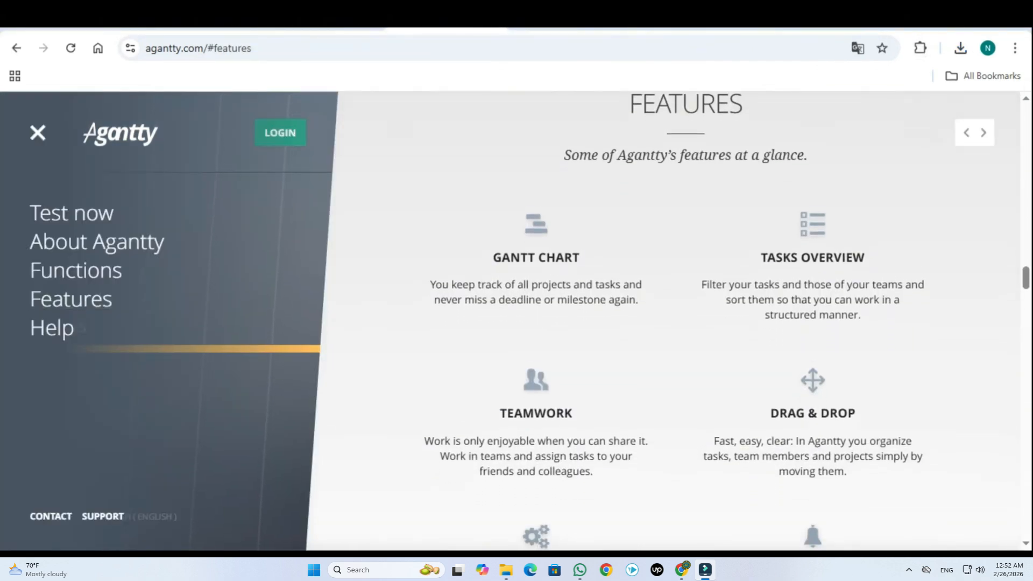
pyautogui.scroll(-2, 678, 322)
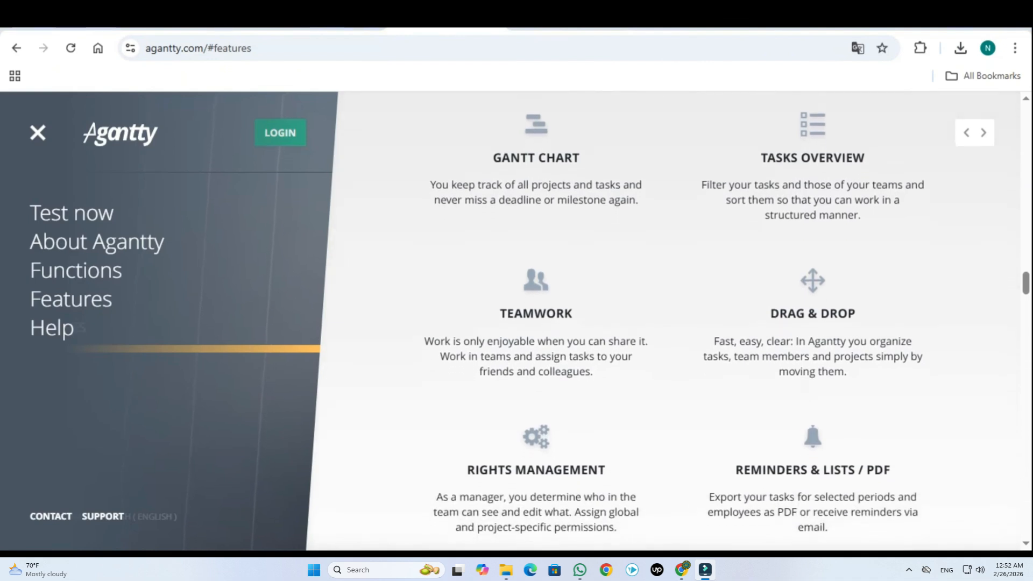
pyautogui.scroll(-2, 679, 322)
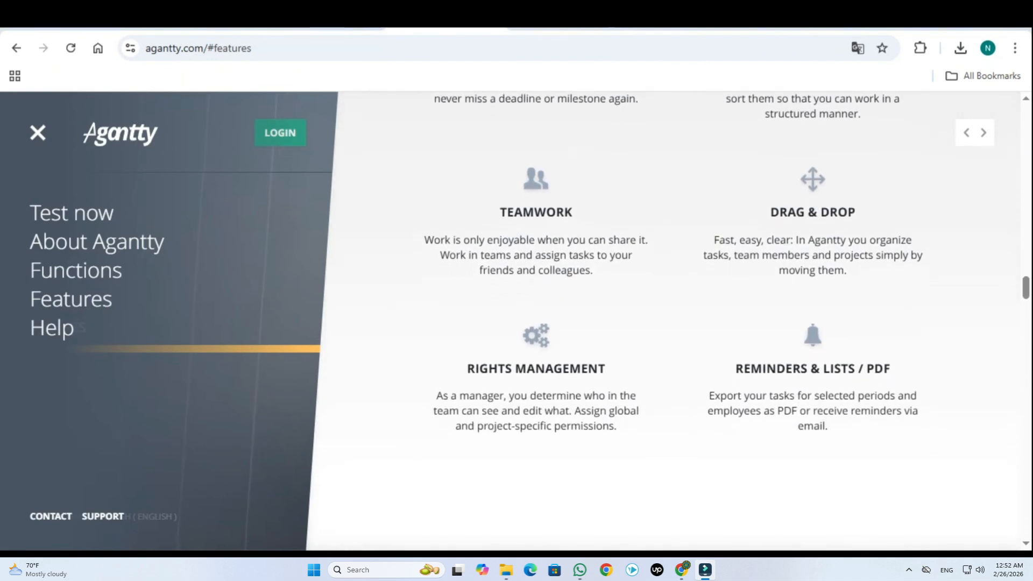
pyautogui.scroll(-2, 678, 322)
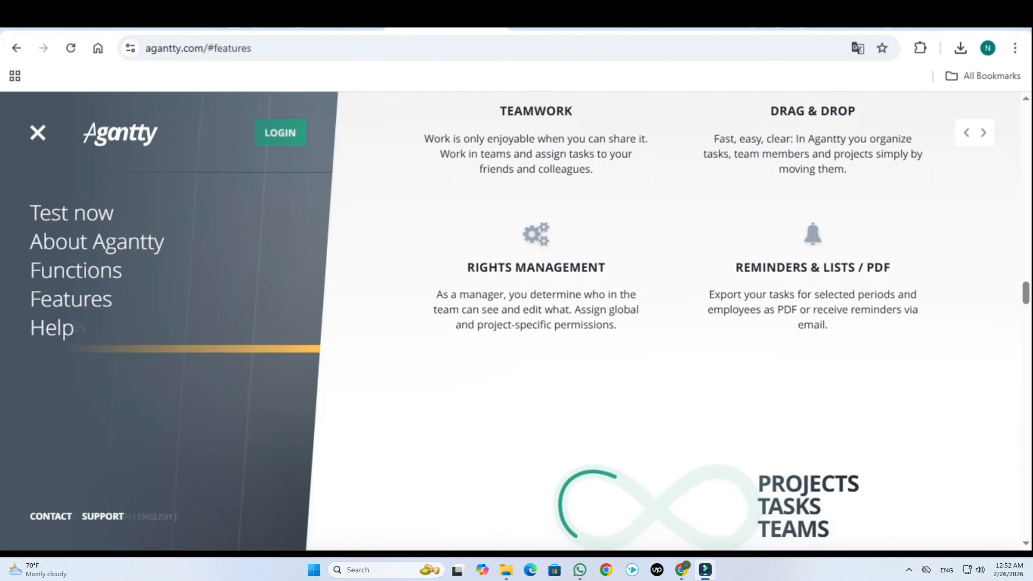
pyautogui.scroll(-2, 678, 322)
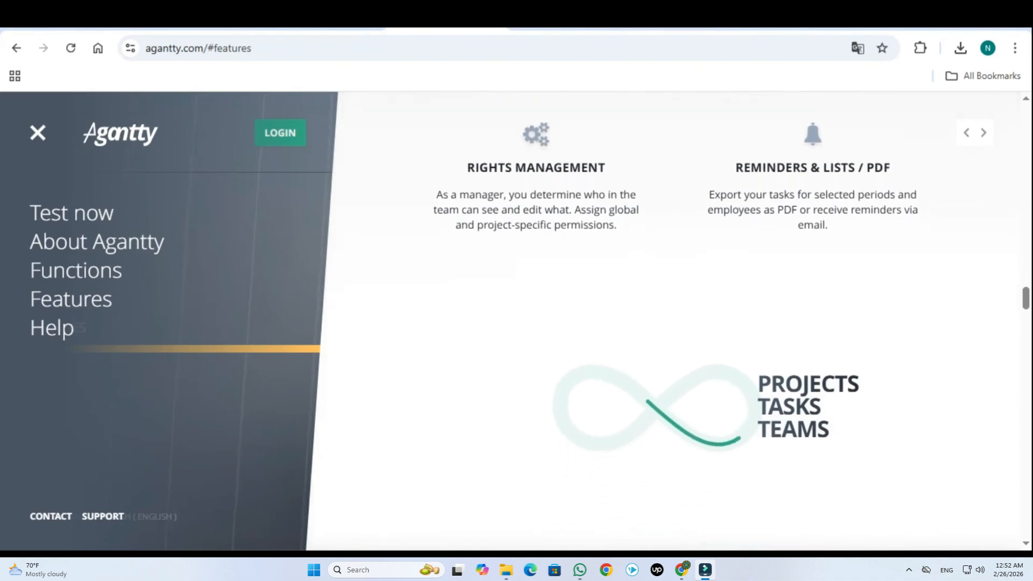
pyautogui.scroll(-2, 679, 322)
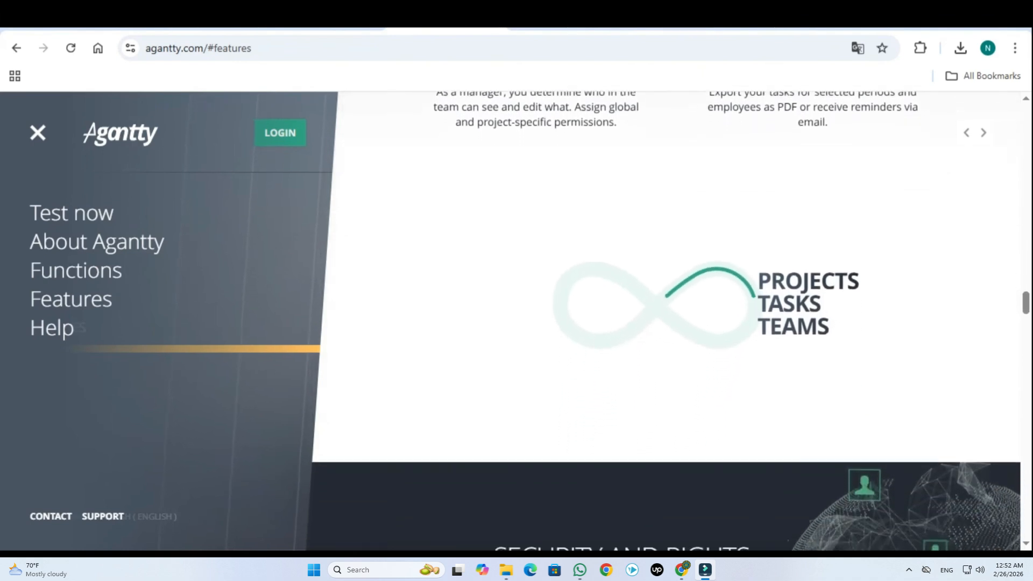
# - Read the website's security and rights section and the roadmap of current developments
pyautogui.scroll(-2, 678, 322)
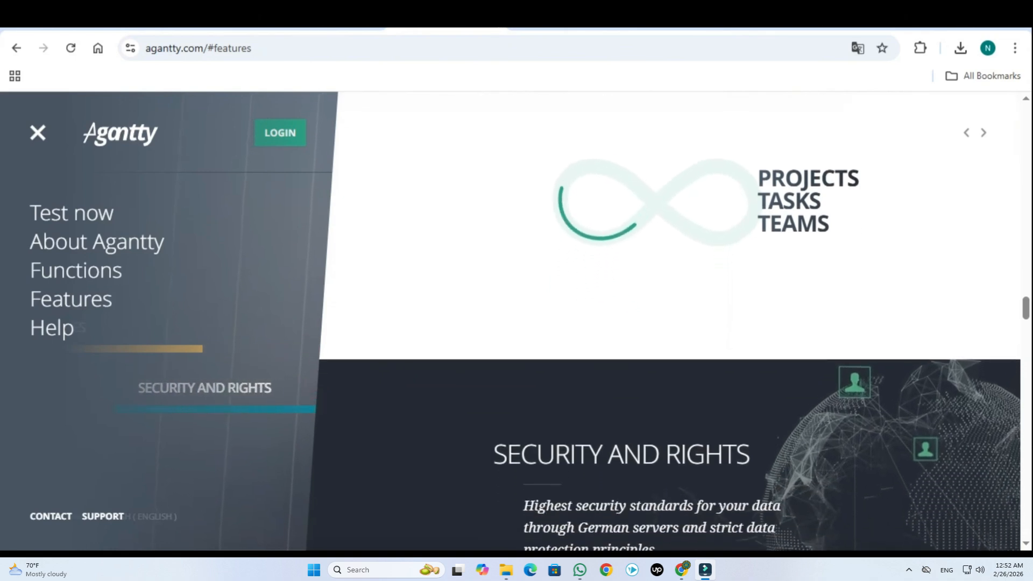
pyautogui.scroll(-2, 679, 322)
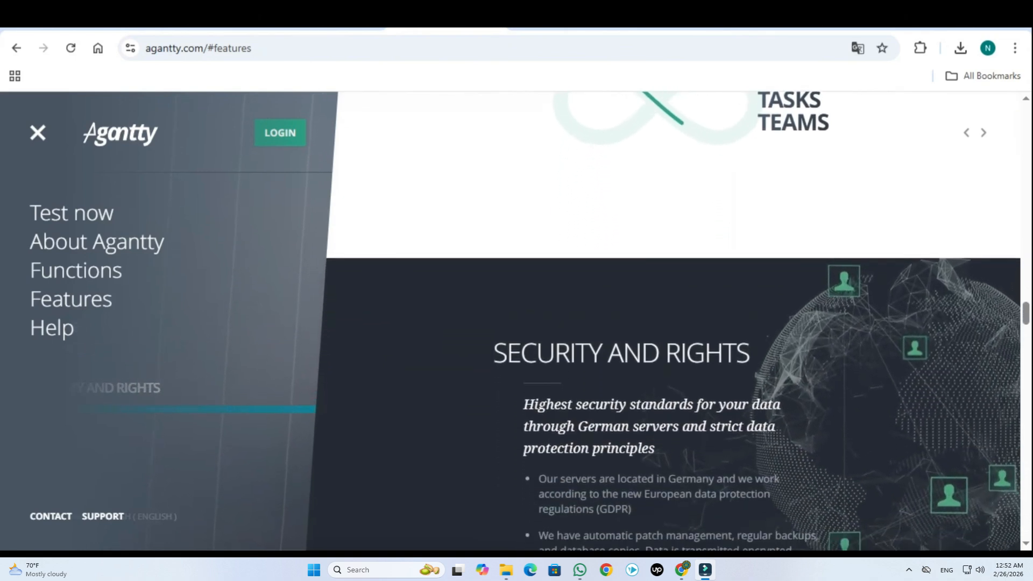
pyautogui.scroll(-2, 678, 322)
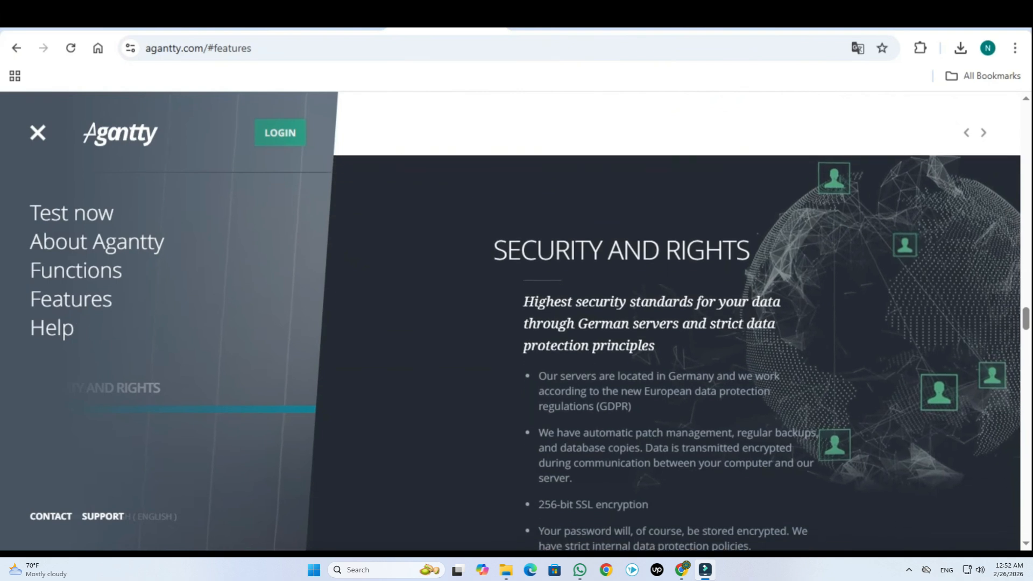
pyautogui.scroll(-2, 678, 322)
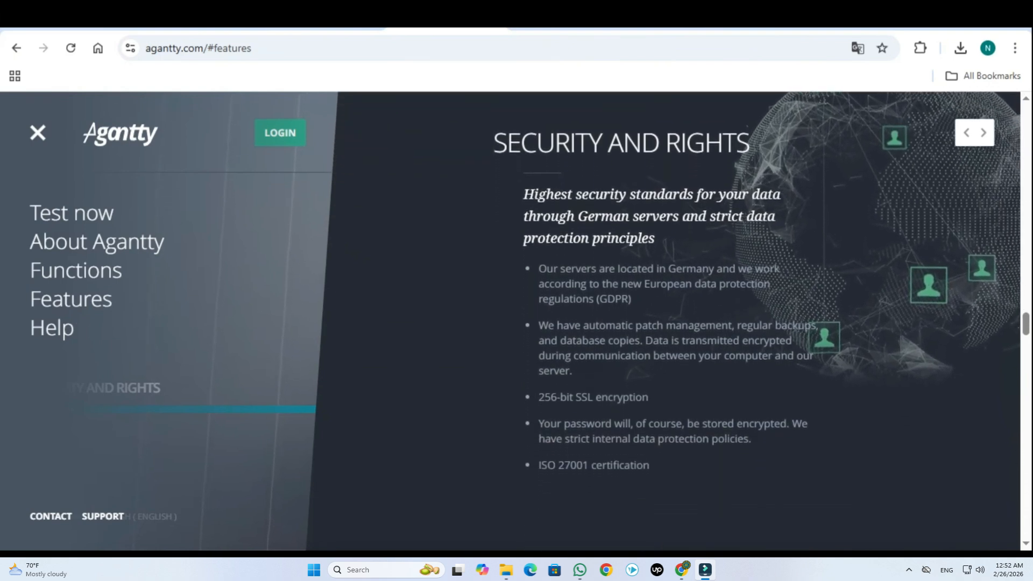
pyautogui.scroll(-2, 679, 321)
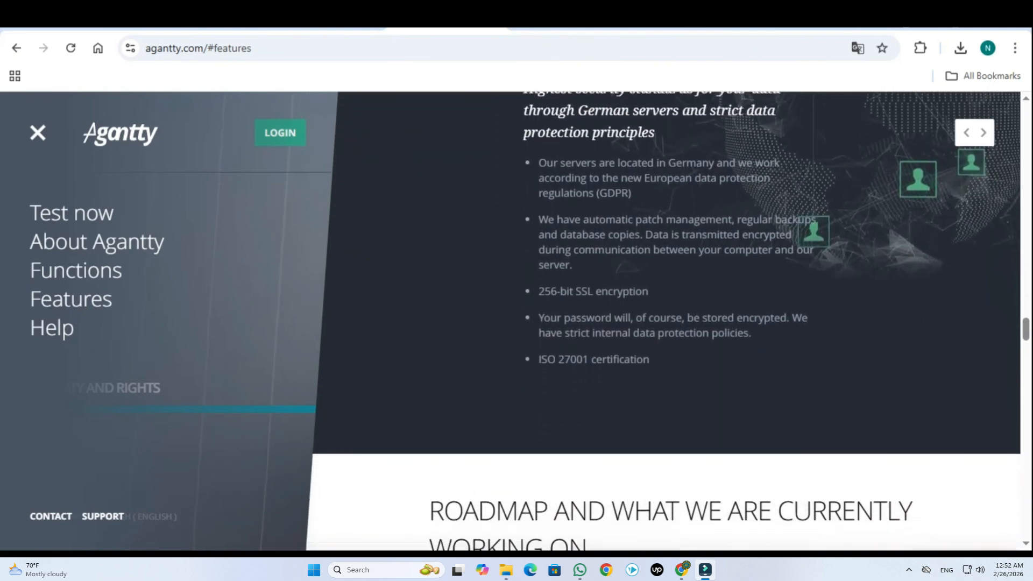
pyautogui.scroll(-2, 664, 322)
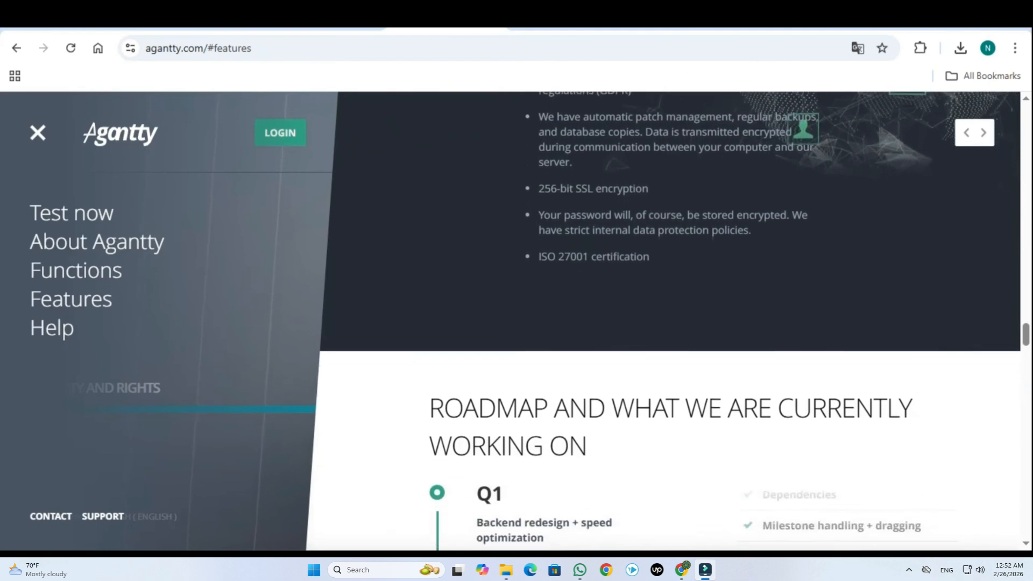
pyautogui.scroll(-2, 664, 322)
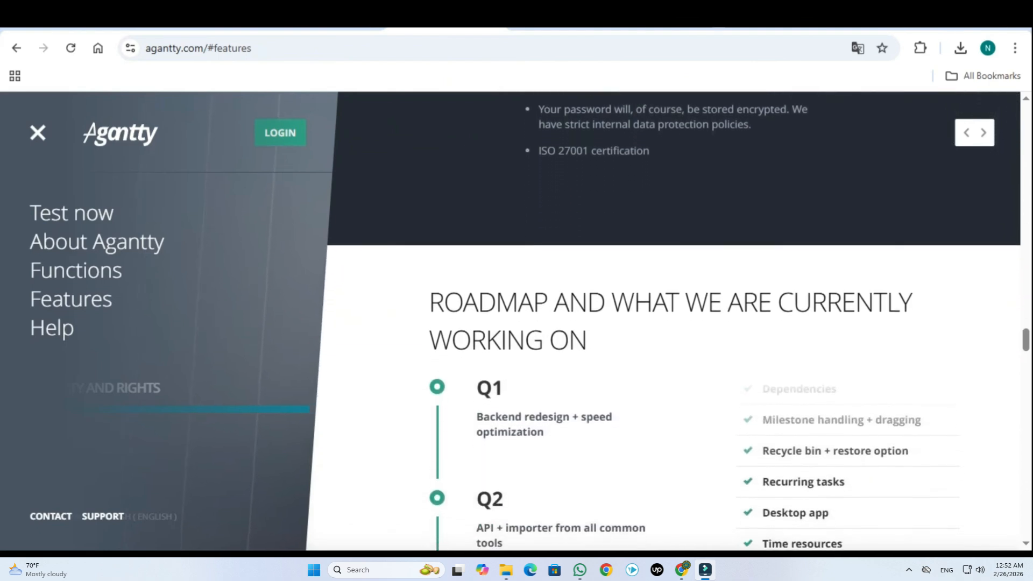
pyautogui.scroll(-2, 664, 321)
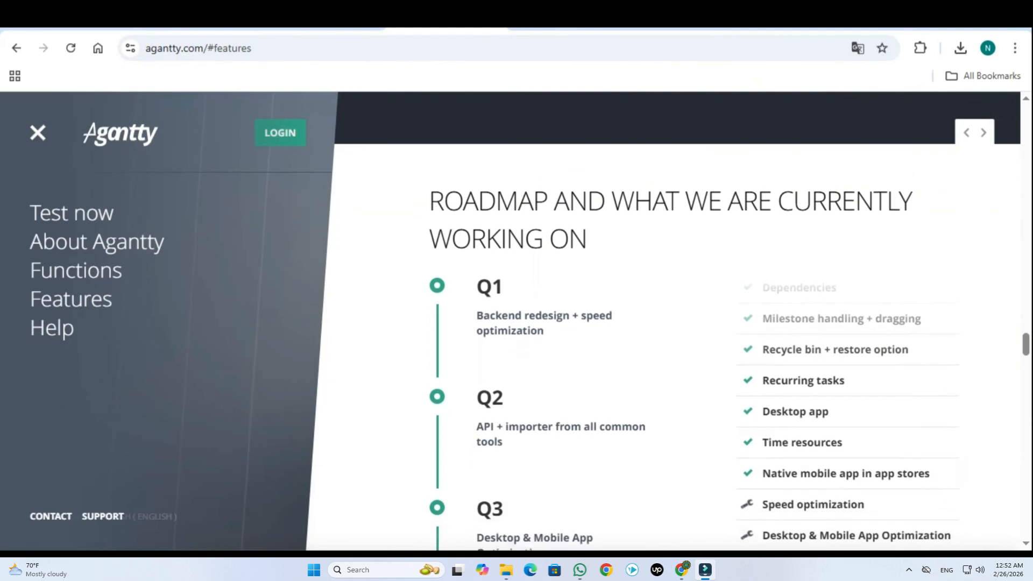
pyautogui.scroll(-2, 664, 322)
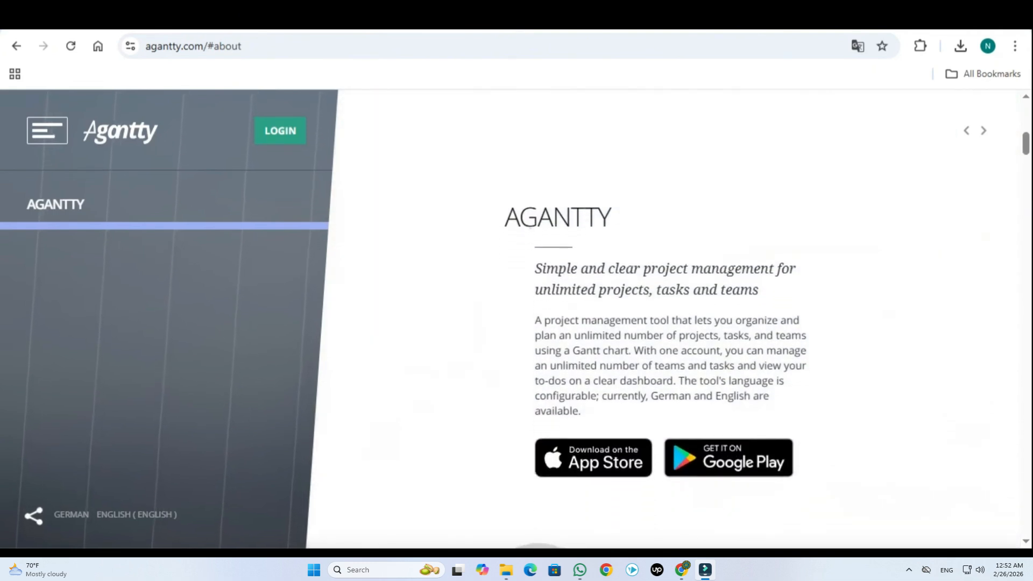
# - Look through the website's About section, from the introduction and app store links to creating teams and inviting partners
pyautogui.scroll(-2, 664, 322)
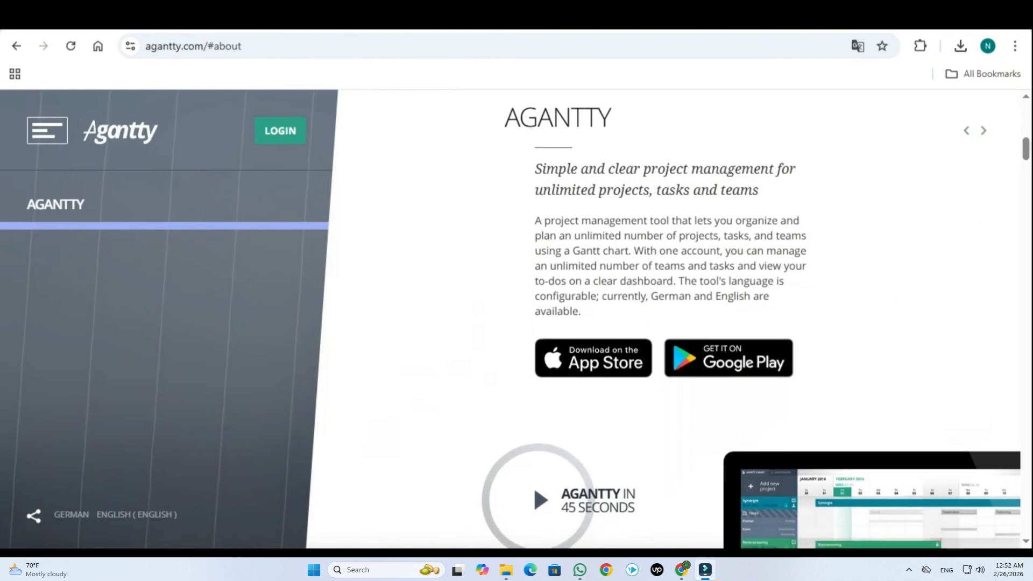
pyautogui.scroll(-2, 664, 322)
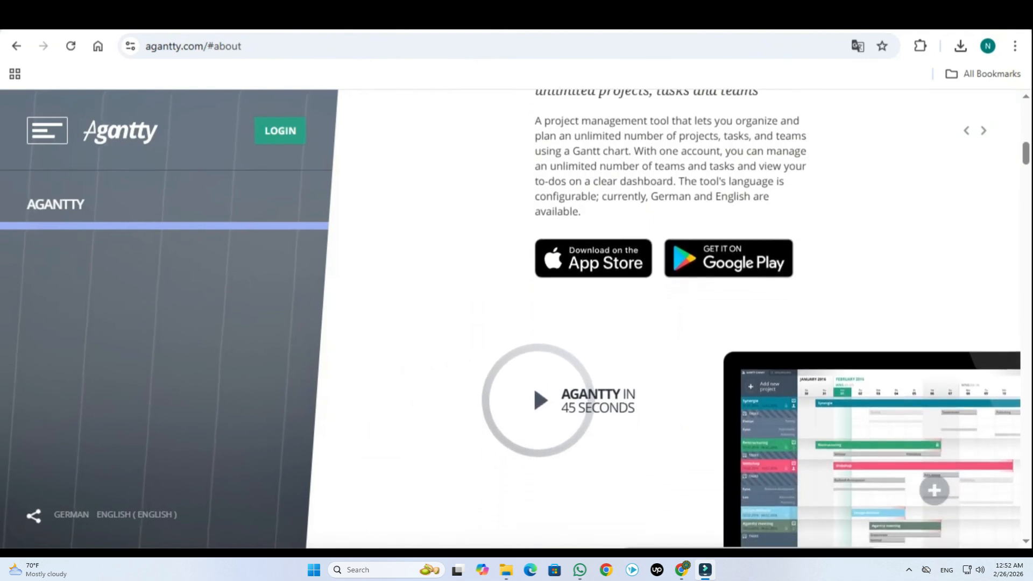
pyautogui.scroll(-2, 664, 322)
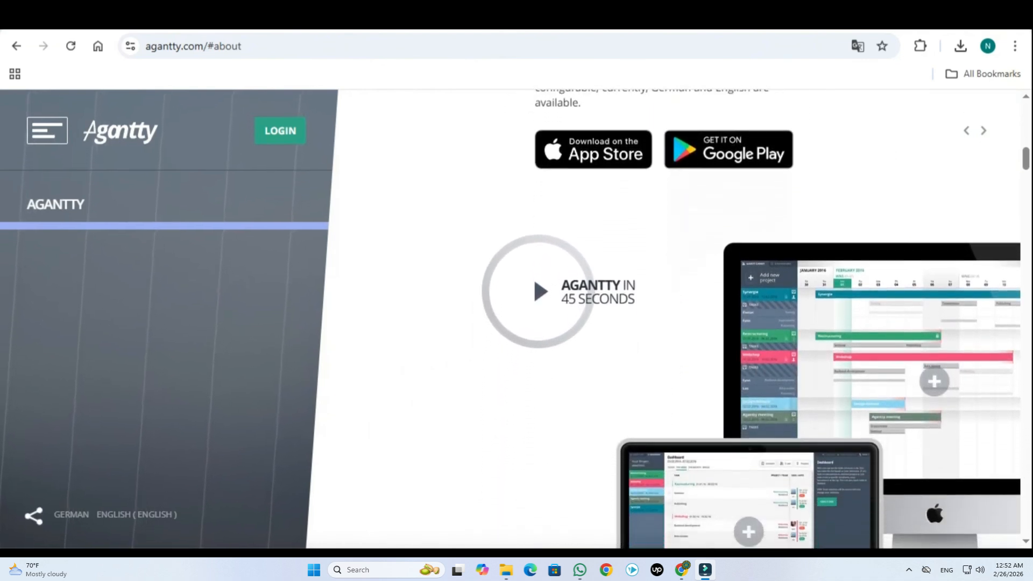
pyautogui.scroll(-2, 664, 322)
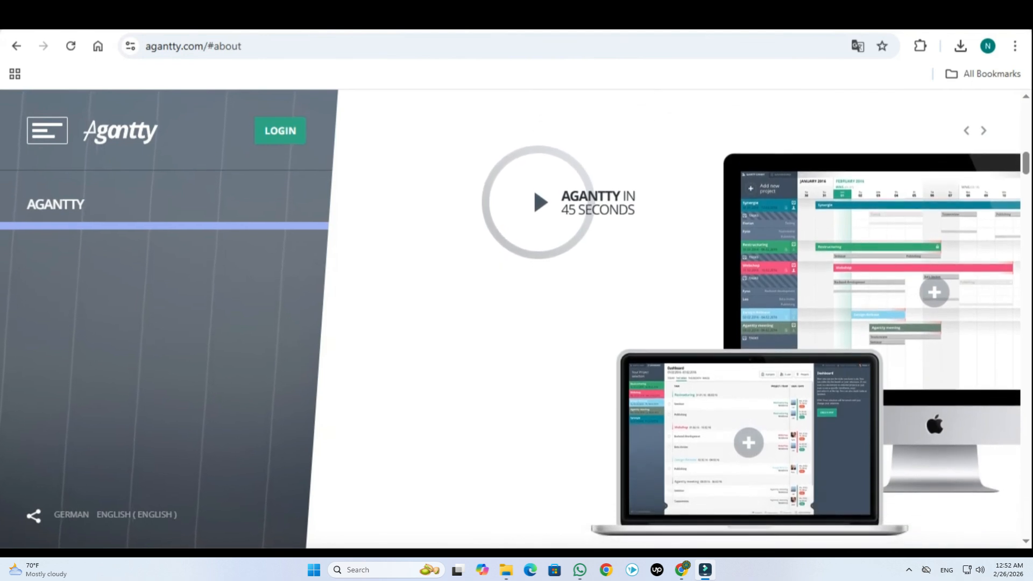
pyautogui.scroll(-2, 664, 322)
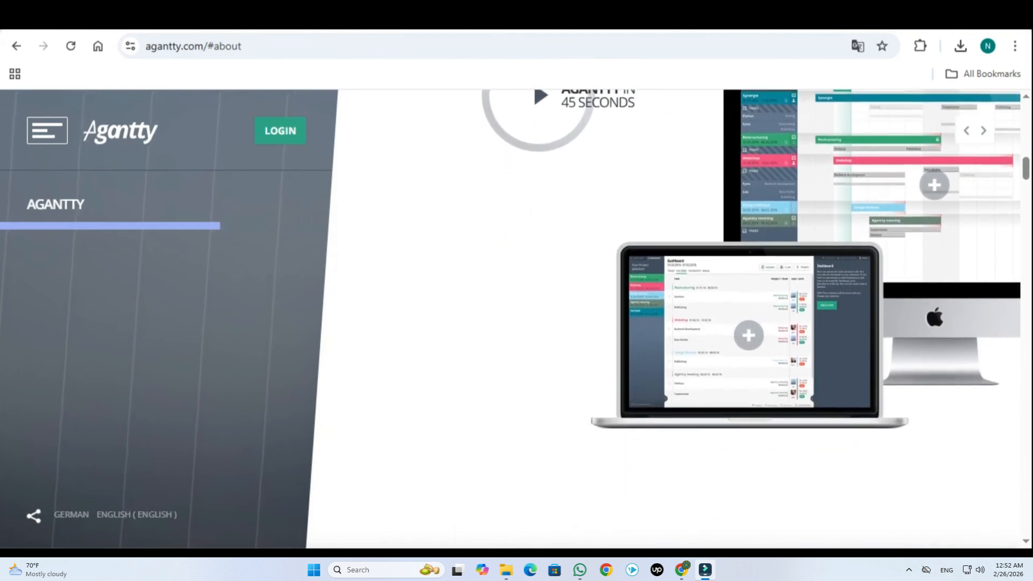
pyautogui.scroll(-2, 664, 322)
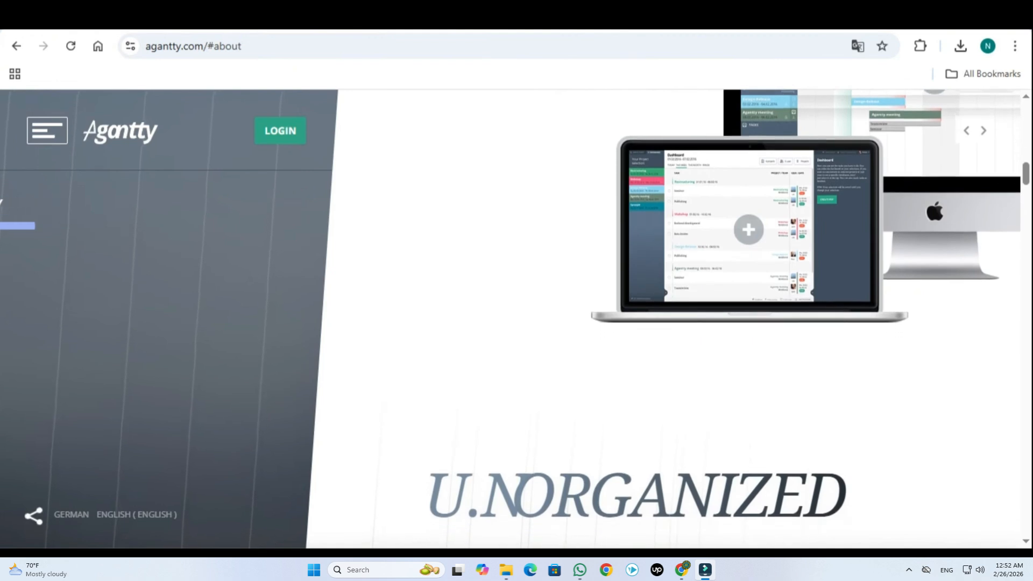
pyautogui.scroll(-2, 664, 322)
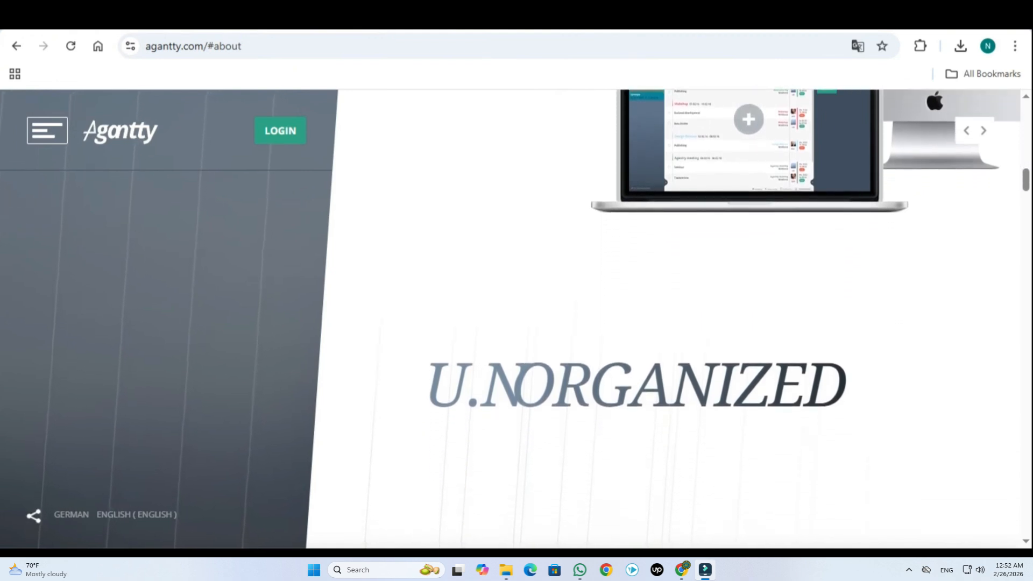
pyautogui.scroll(-1, 664, 321)
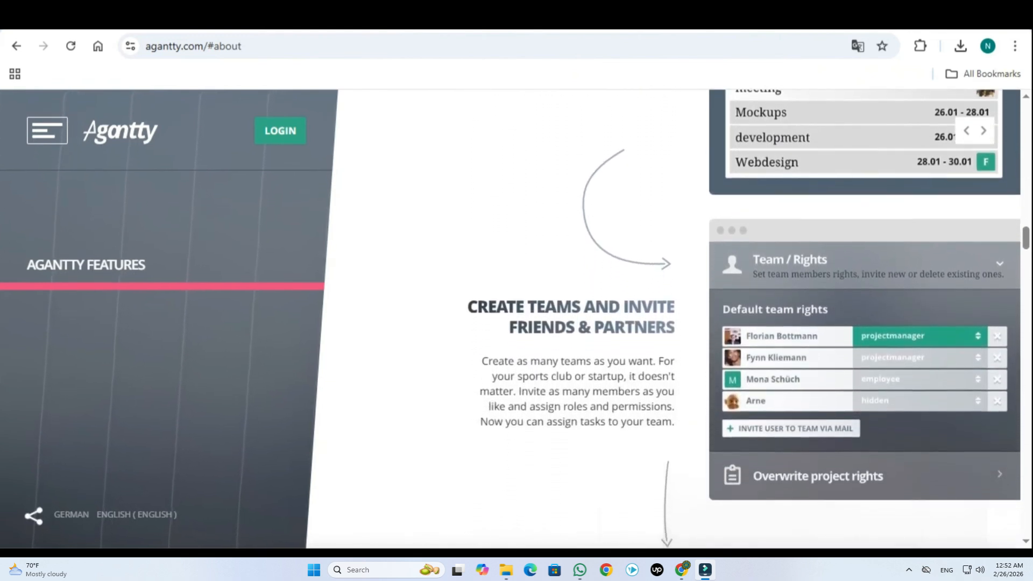
pyautogui.scroll(-2, 667, 318)
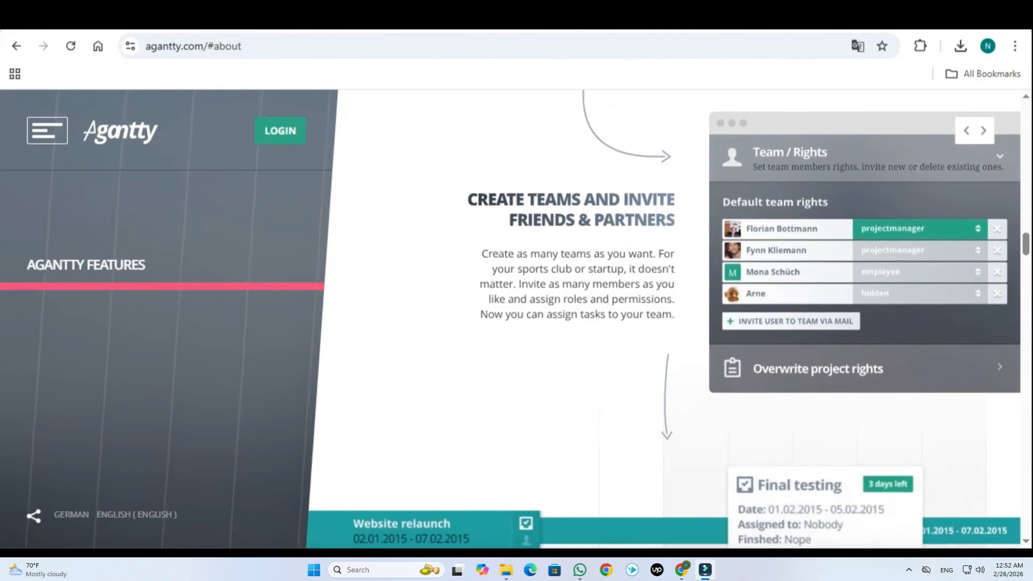
# - Read past the sample Website relaunch chart into the Features section, from Gantt chart and tasks overview to reminders and PDF lists
pyautogui.scroll(-2, 667, 319)
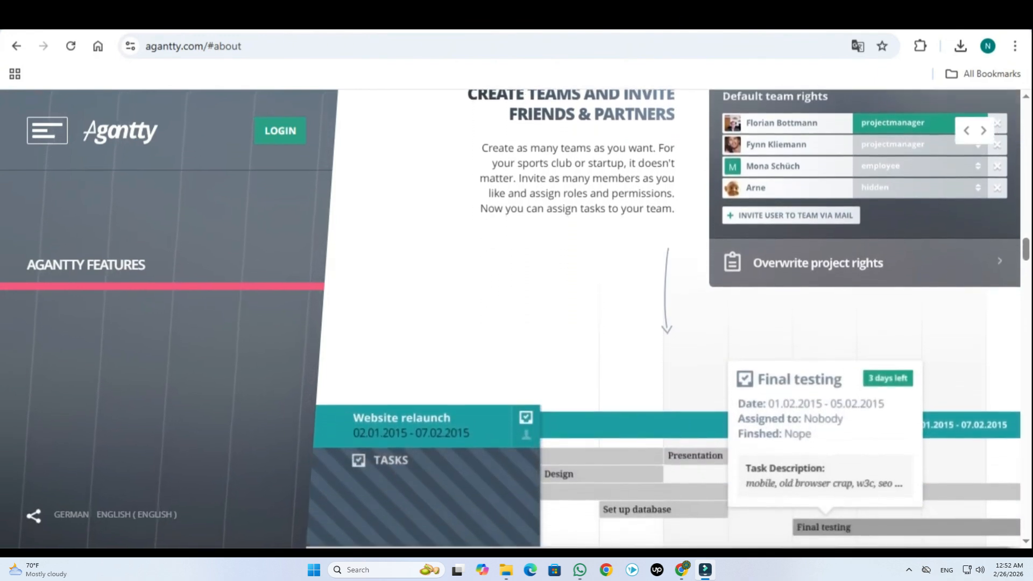
pyautogui.scroll(-2, 667, 319)
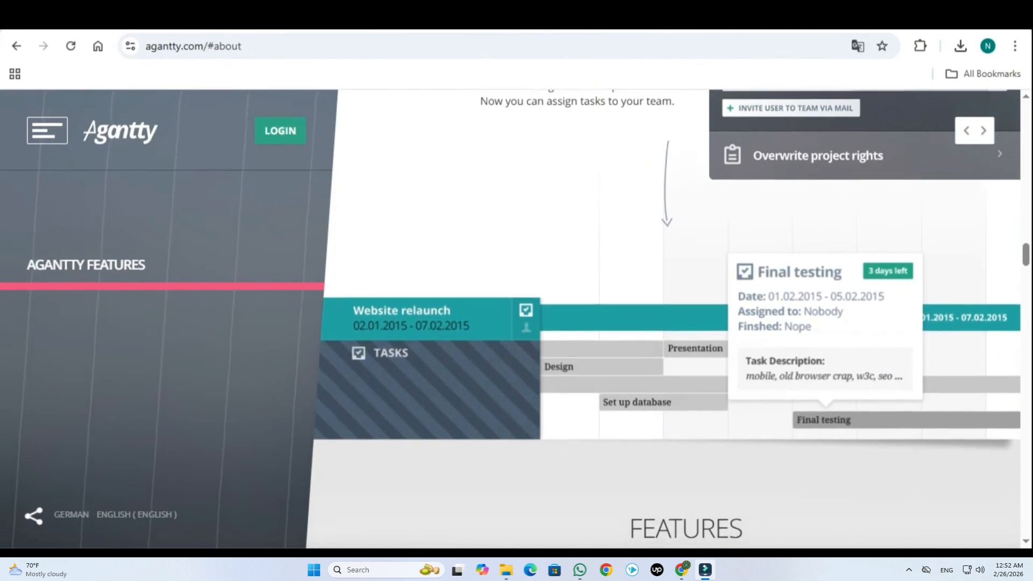
pyautogui.scroll(-2, 667, 319)
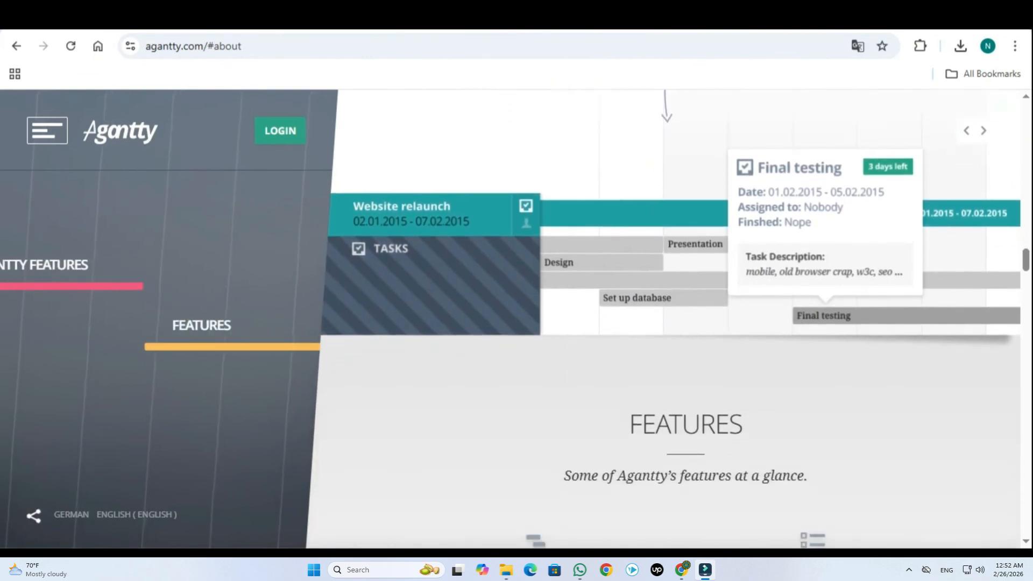
pyautogui.scroll(-2, 667, 318)
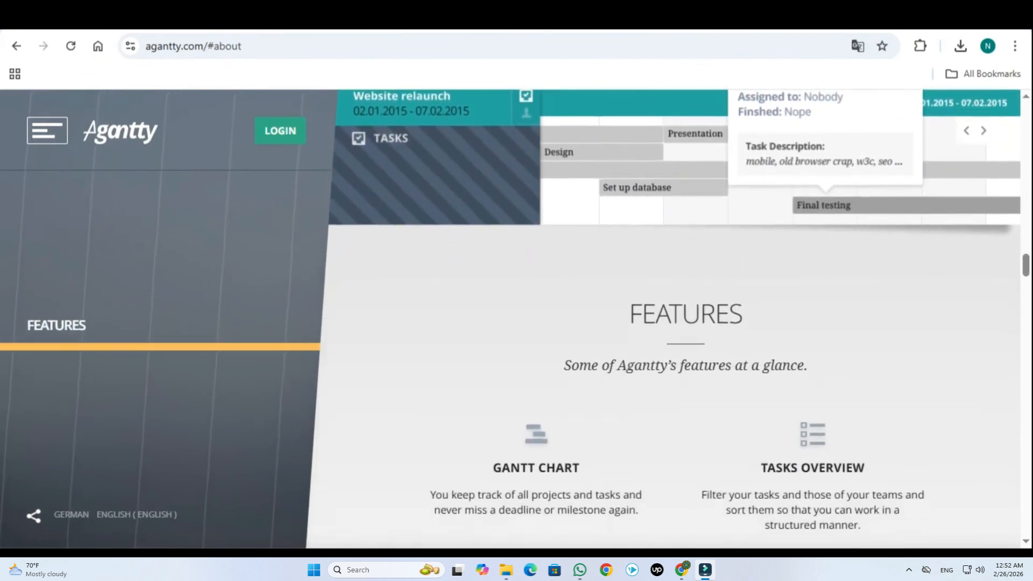
pyautogui.scroll(-1, 667, 319)
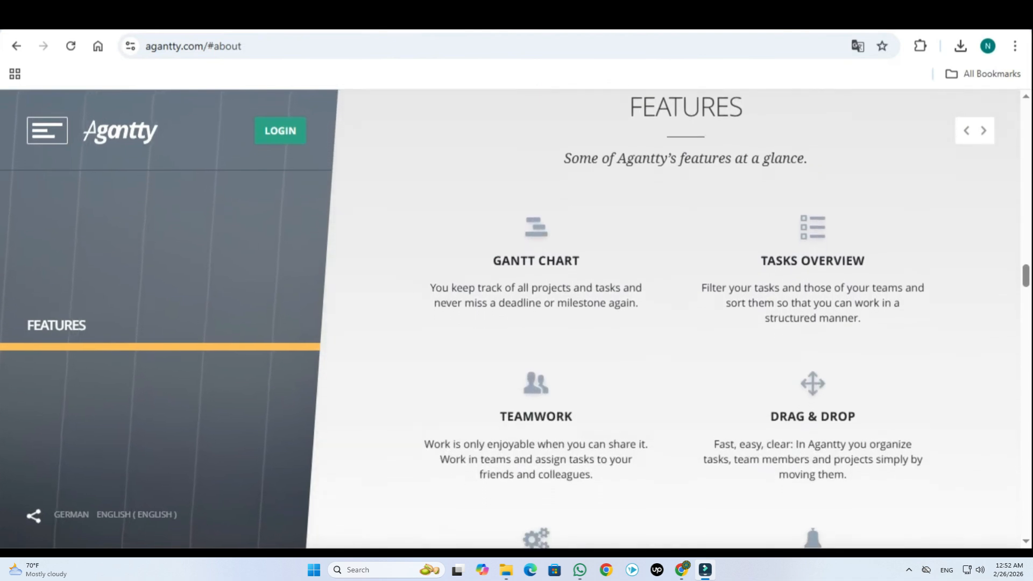
pyautogui.scroll(-2, 667, 319)
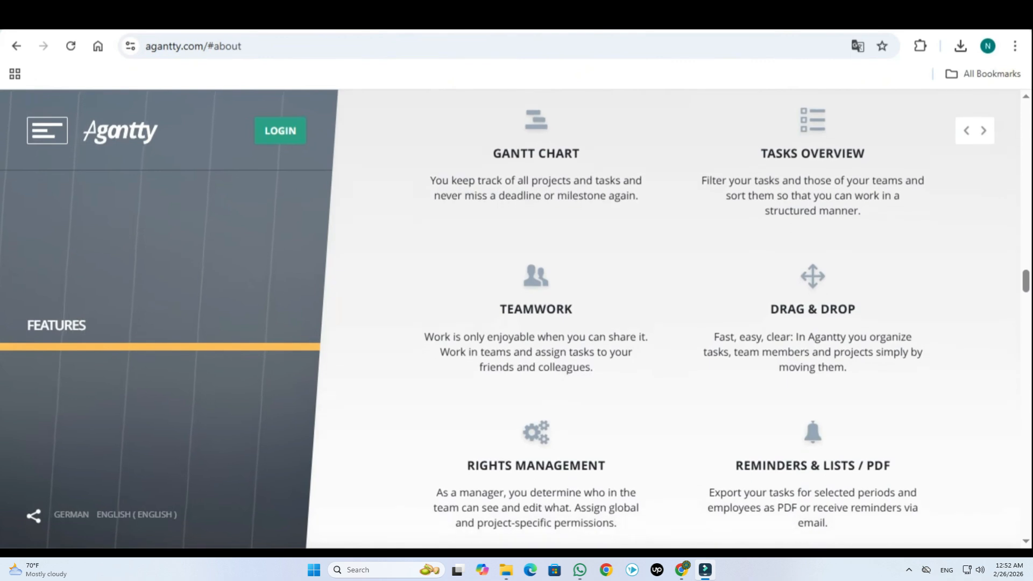
pyautogui.scroll(-2, 667, 319)
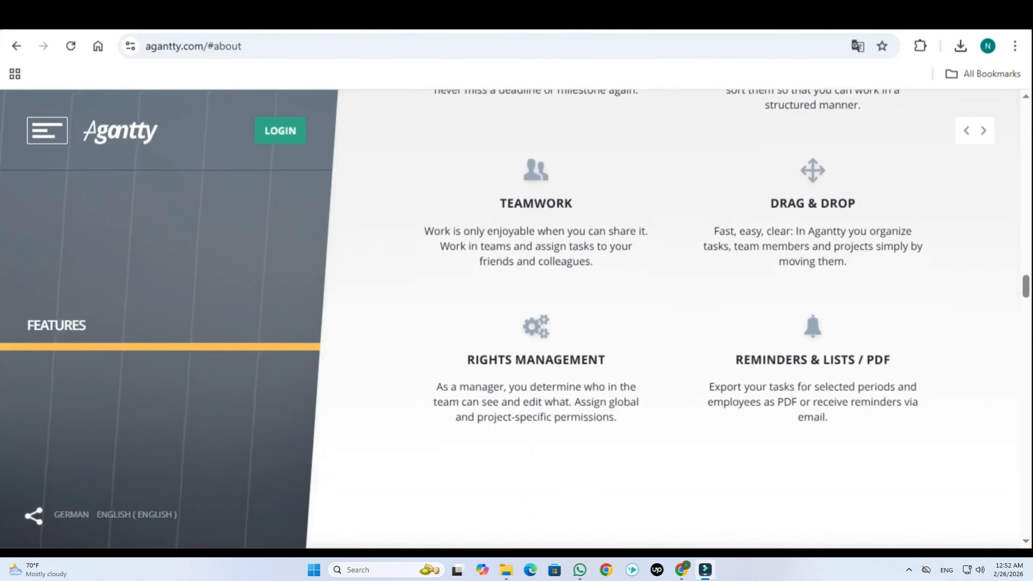
pyautogui.scroll(-2, 668, 319)
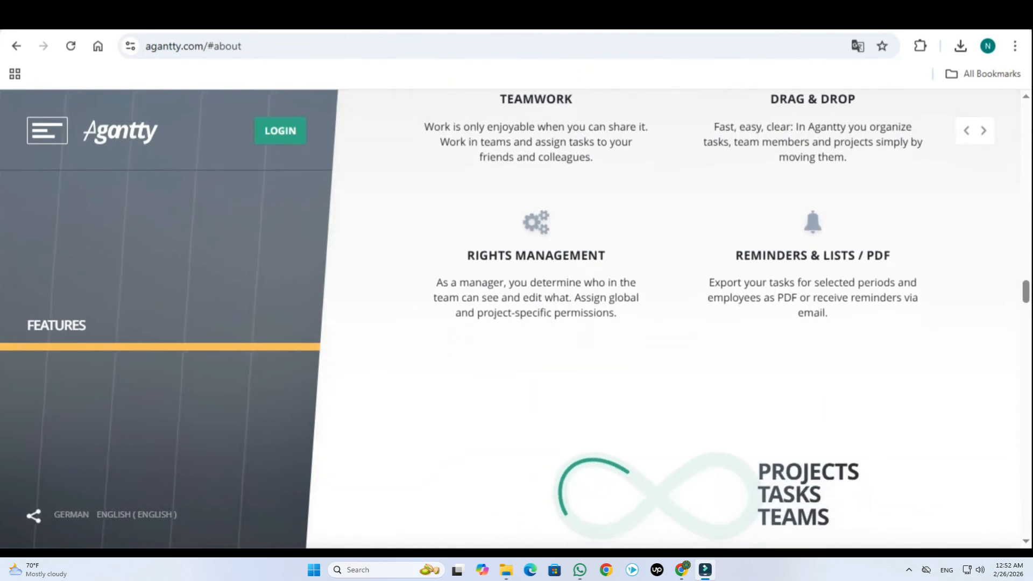
pyautogui.scroll(-1, 667, 319)
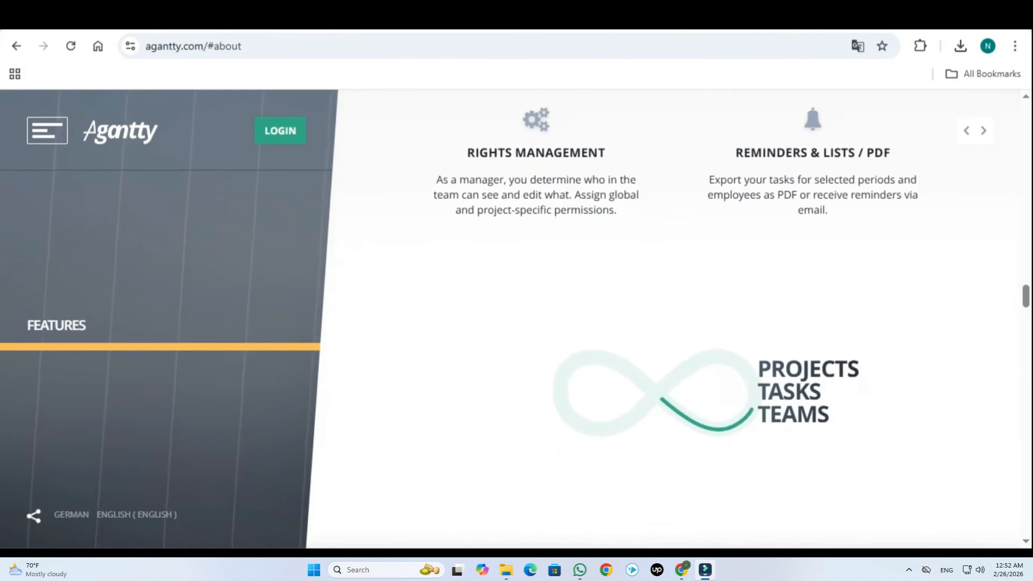
# - Review the Security and Rights section and the Q1 to Q3 roadmap with its list of developments
pyautogui.scroll(-2, 667, 318)
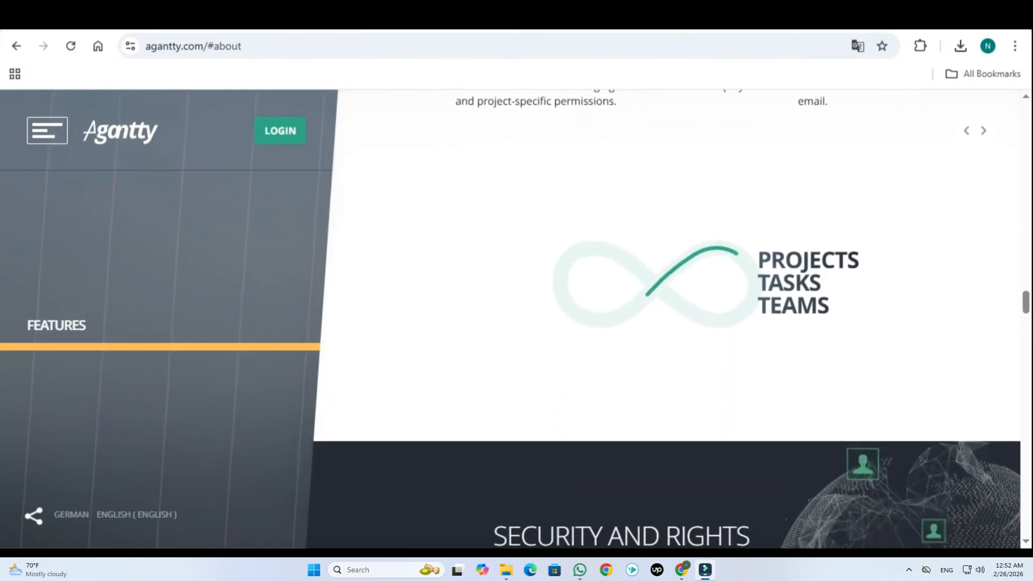
pyautogui.scroll(-2, 667, 318)
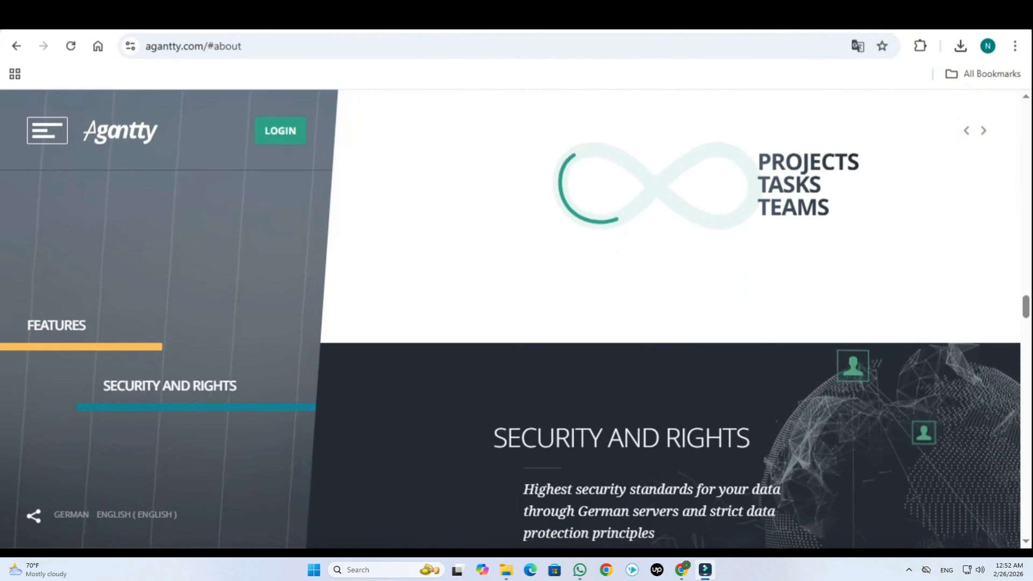
pyautogui.scroll(-2, 667, 318)
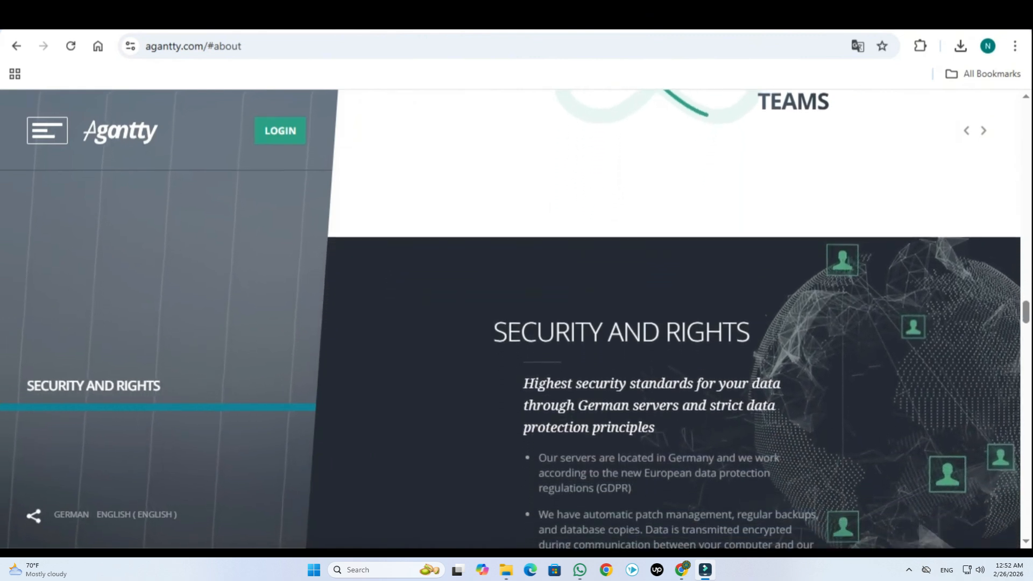
pyautogui.scroll(-2, 667, 319)
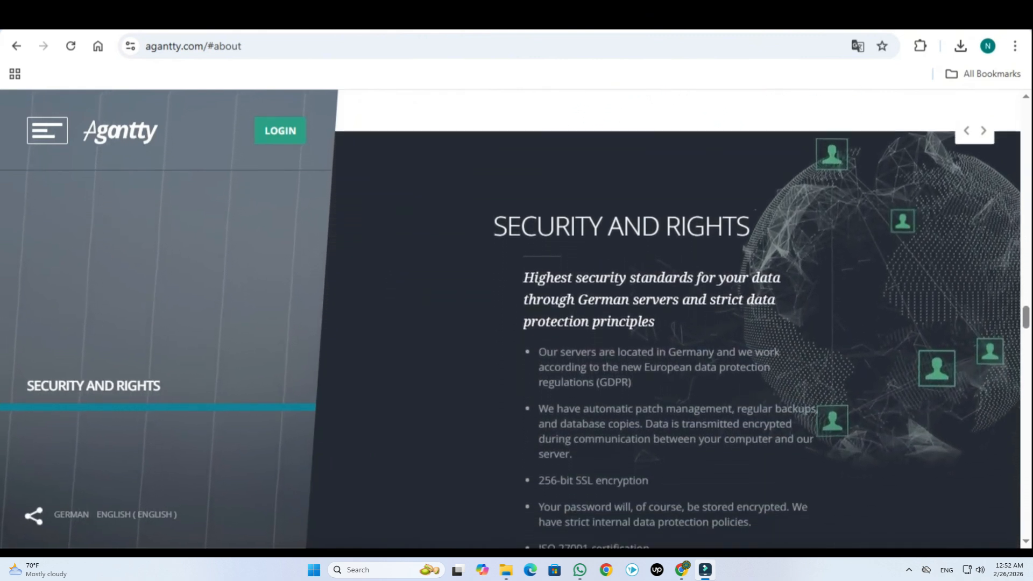
pyautogui.scroll(-2, 667, 319)
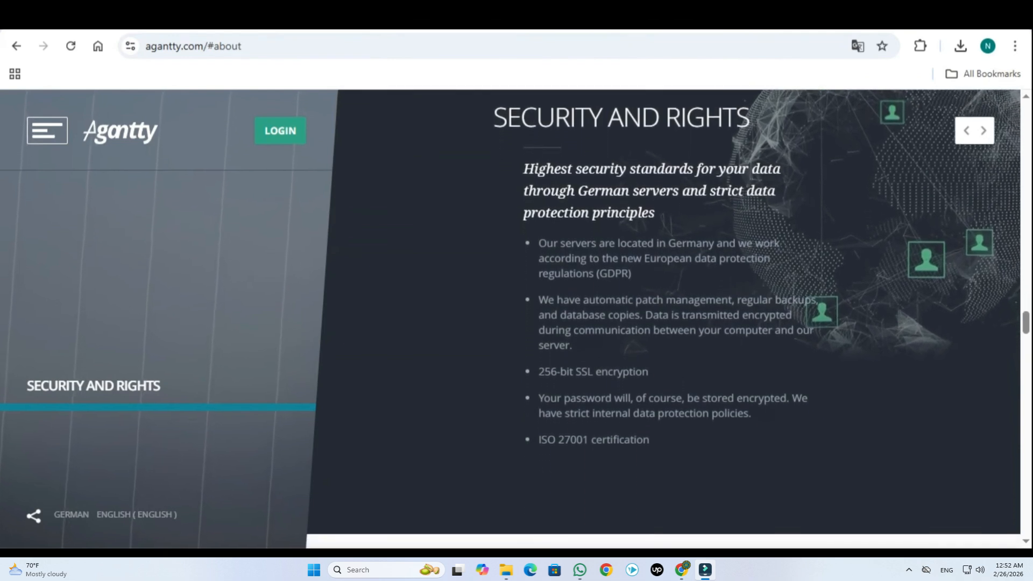
pyautogui.scroll(-2, 667, 319)
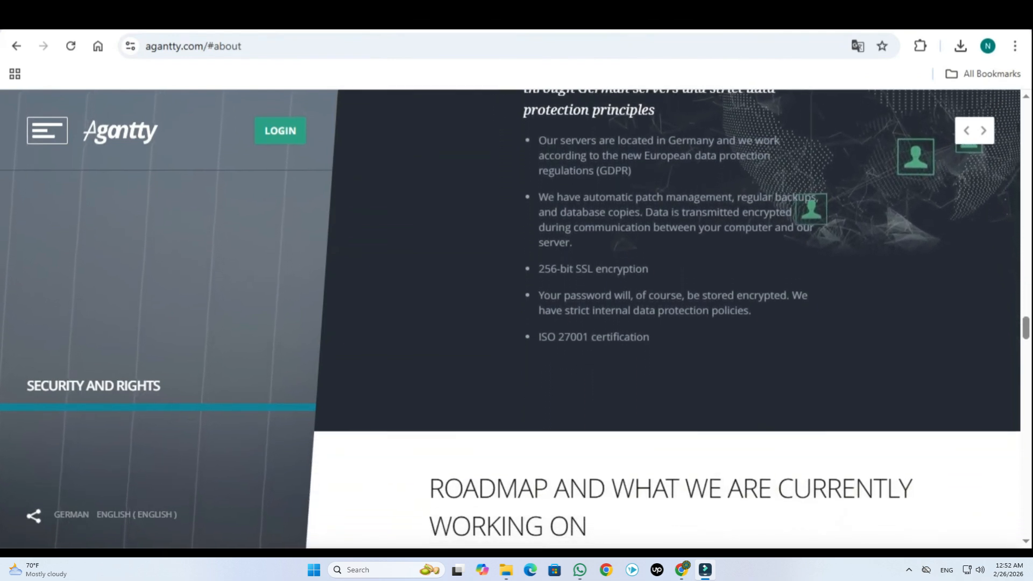
pyautogui.scroll(-2, 667, 319)
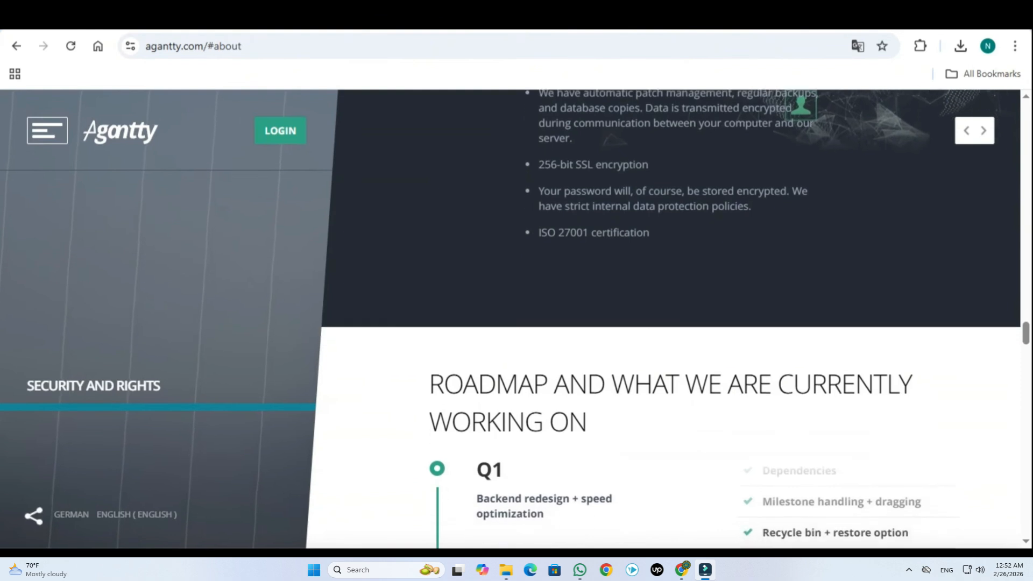
pyautogui.scroll(-2, 667, 318)
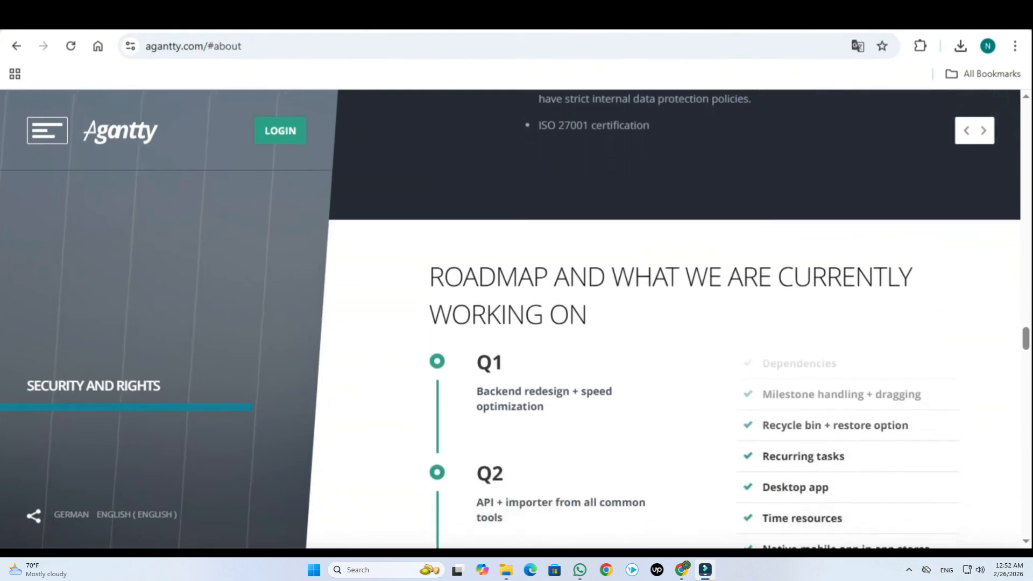
pyautogui.scroll(-2, 667, 318)
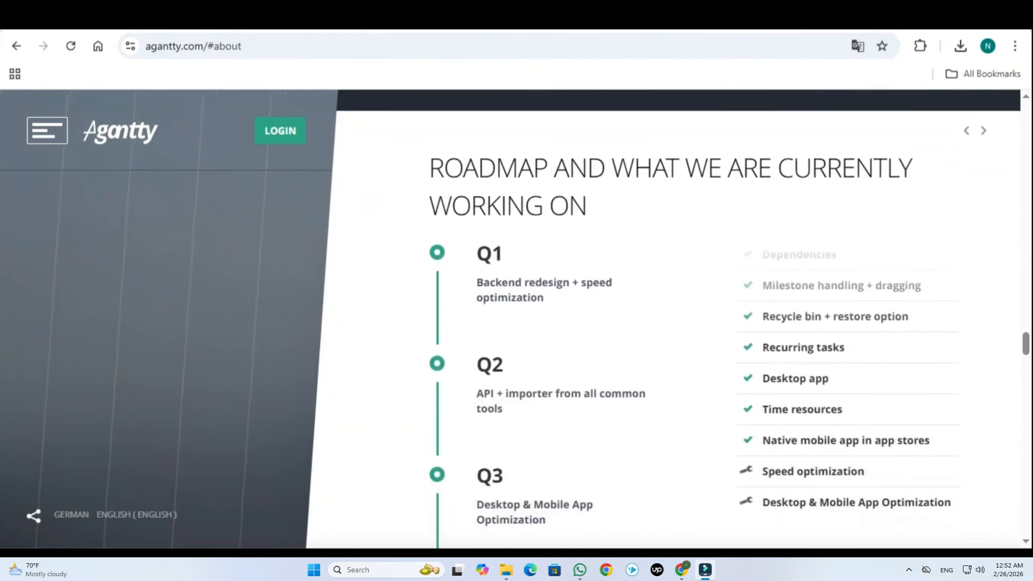
pyautogui.scroll(-2, 667, 318)
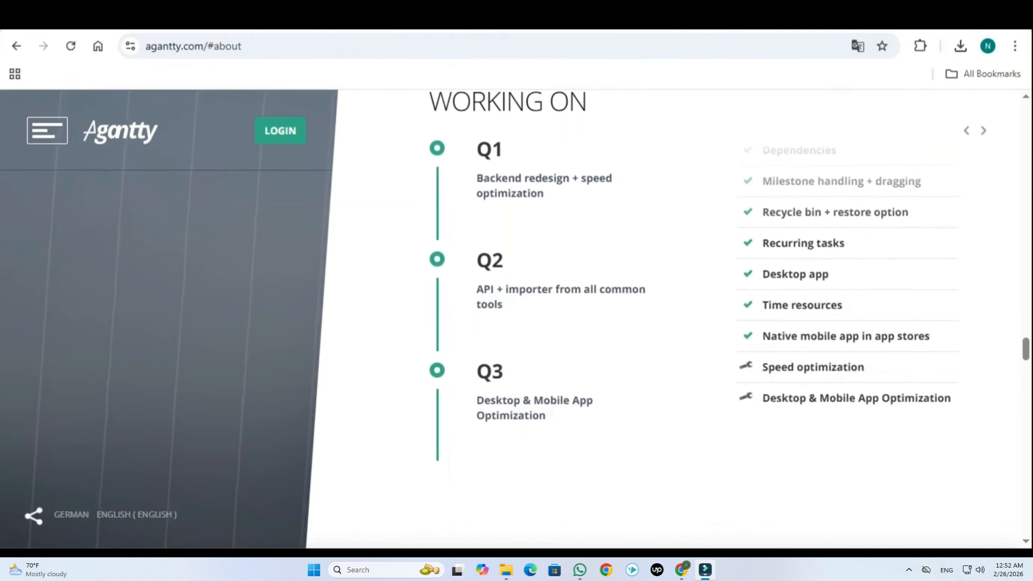
# - Read the Agantty Free vs. Premium explanation and continue to the Testimonials section
pyautogui.scroll(-2, 667, 318)
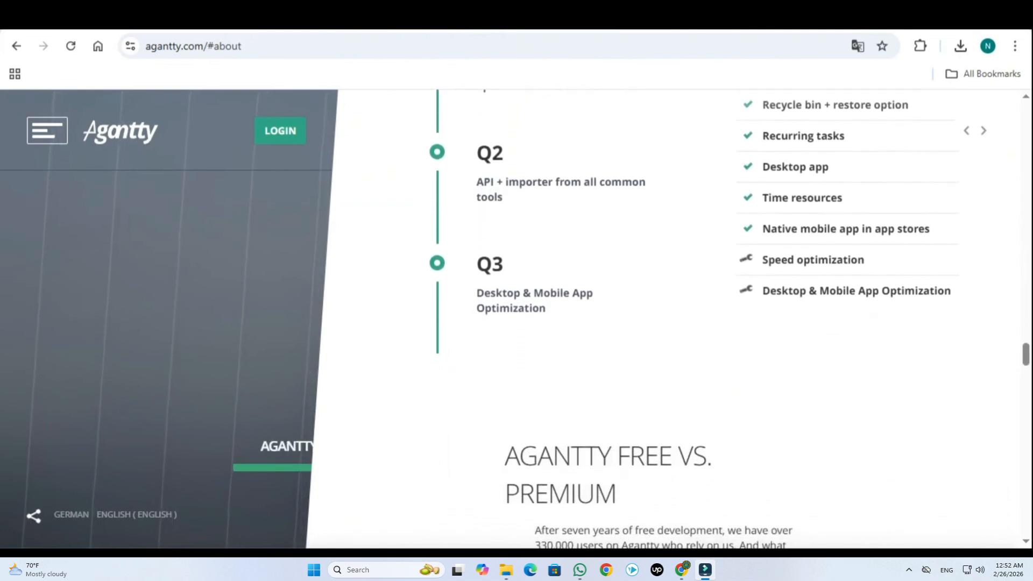
pyautogui.scroll(-1, 667, 318)
pyautogui.scroll(-2, 667, 318)
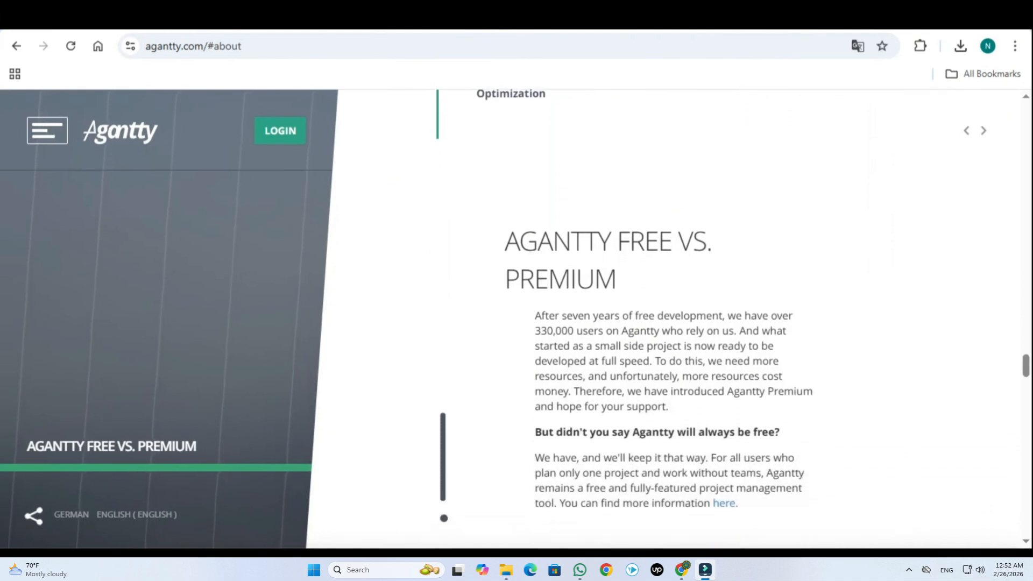
pyautogui.scroll(-1, 667, 318)
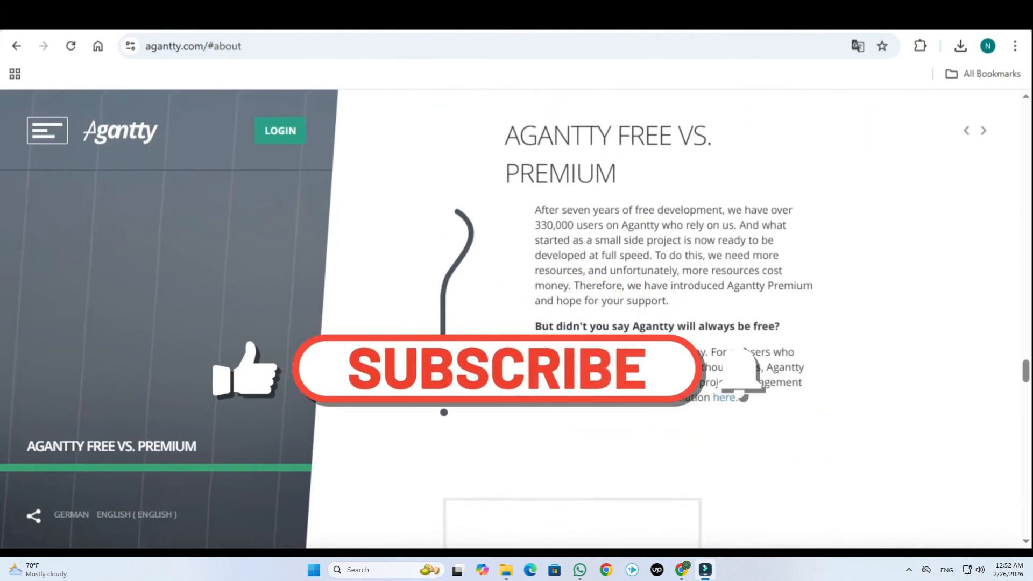
pyautogui.scroll(-2, 667, 319)
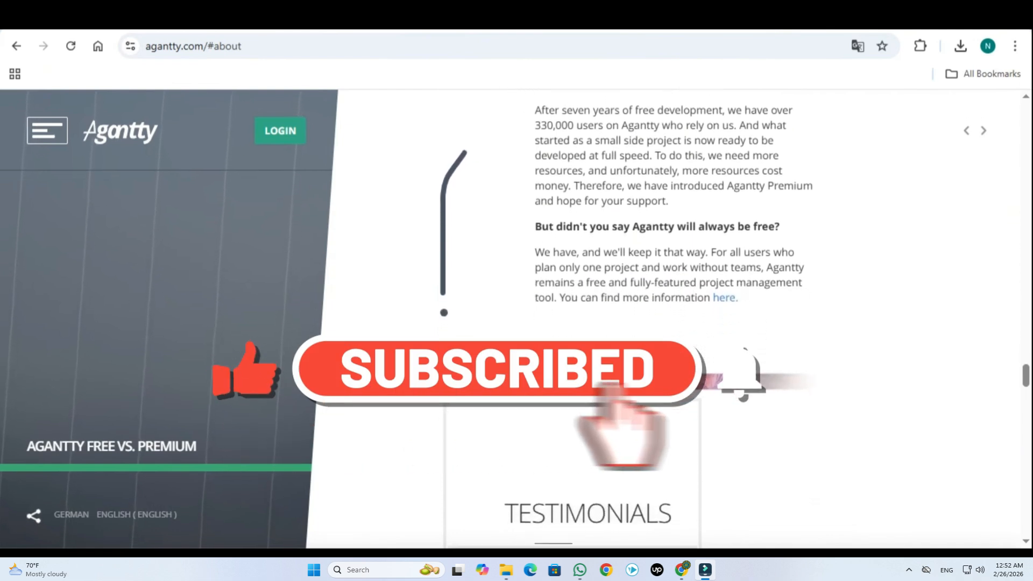
pyautogui.scroll(-2, 667, 318)
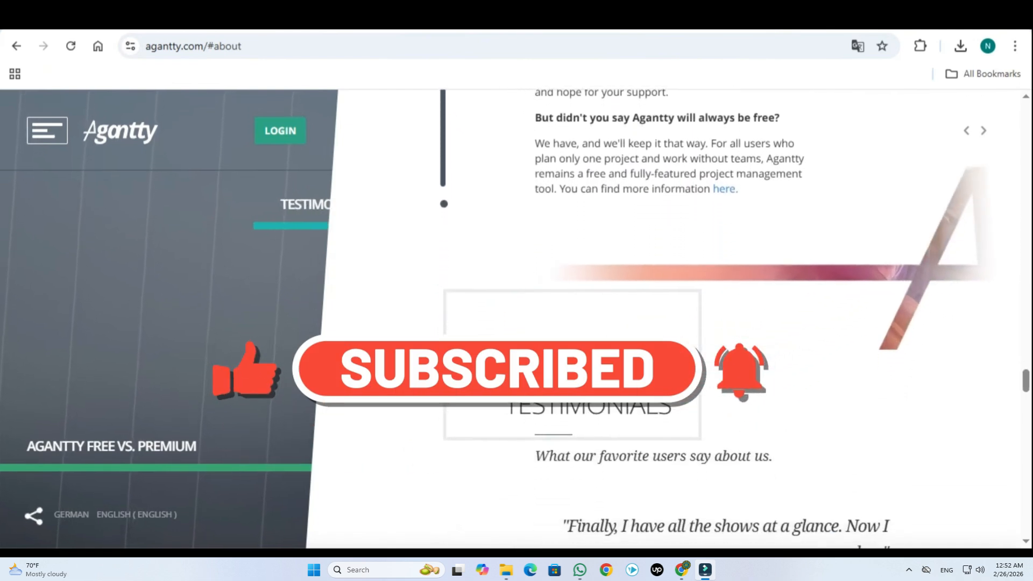